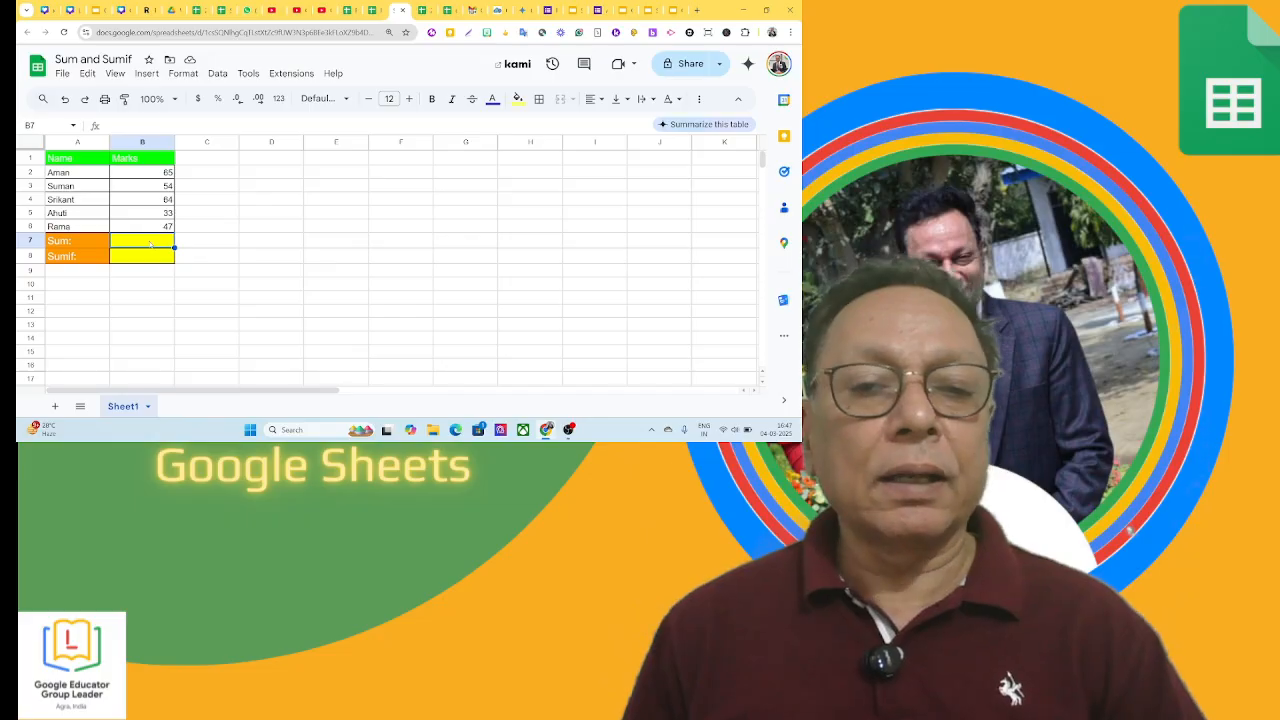
Total the marks in B7 with a SUM formula over the range B2:B6.
{"action": "type", "text": "=sum"}
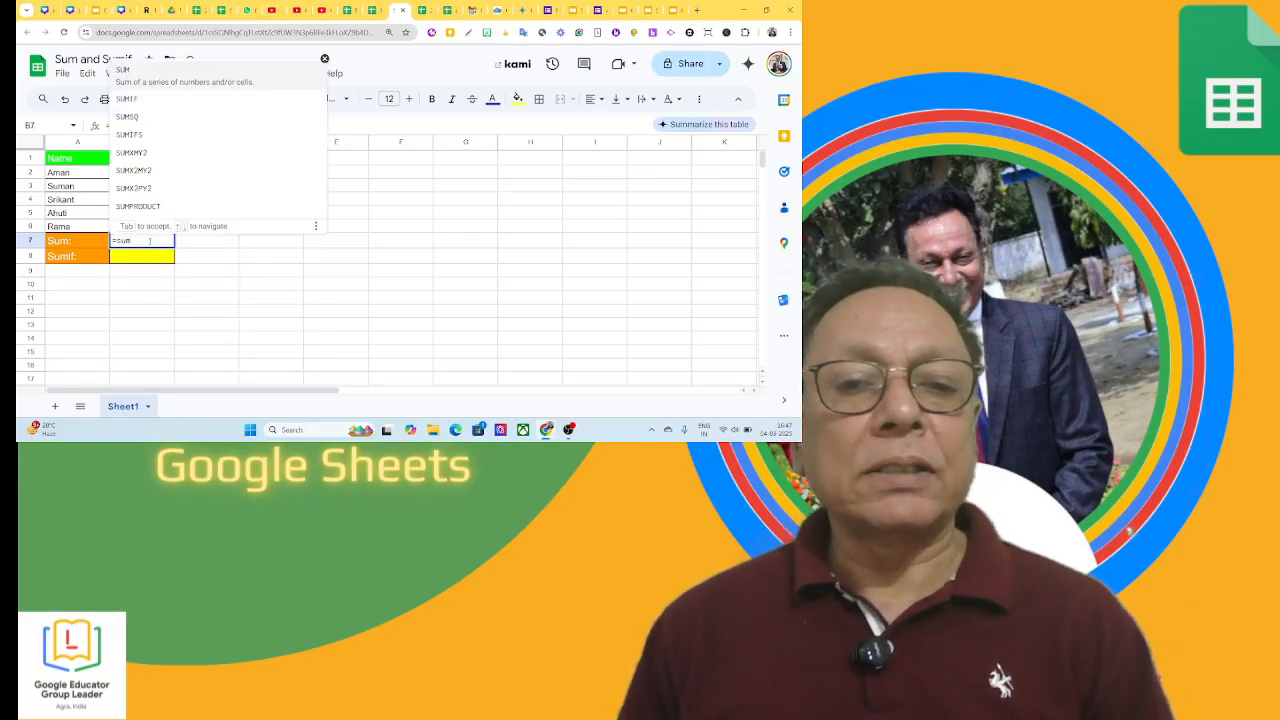
{"action": "type", "text": "("}
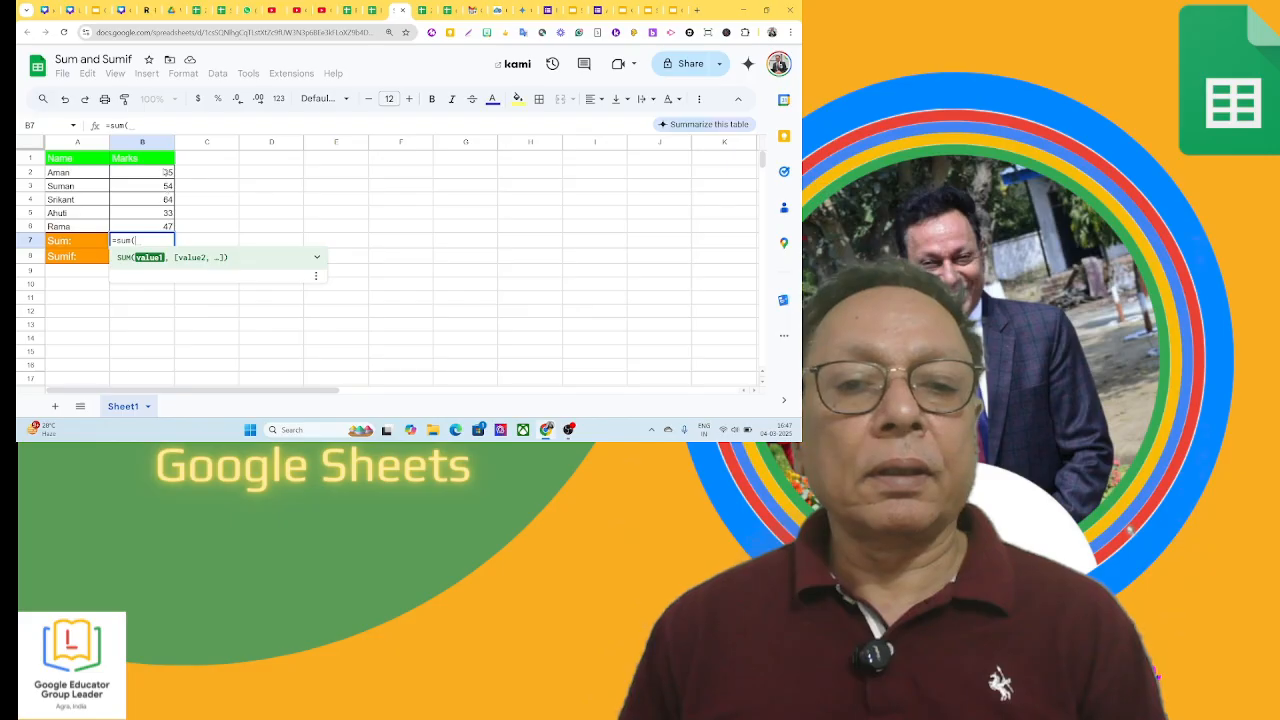
{"action": "left_click_drag", "start_coordinate": [163, 172], "coordinate": [160, 228]}
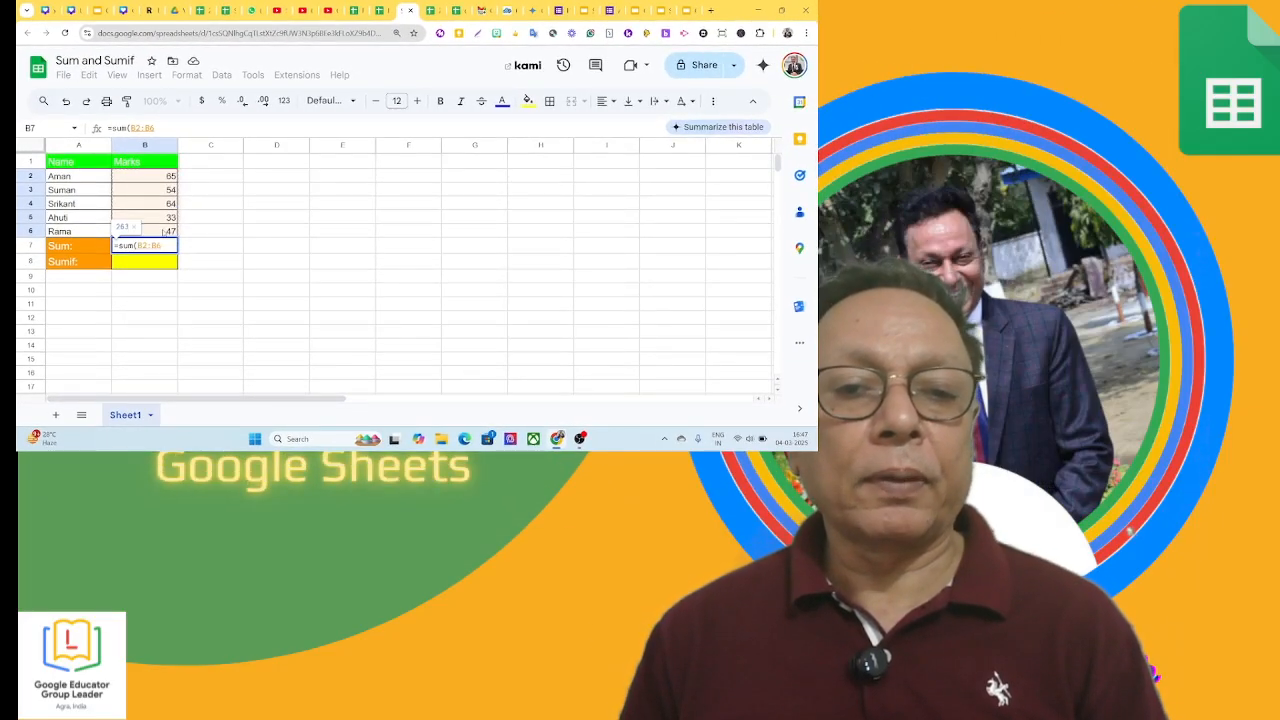
{"action": "type", "text": ")"}
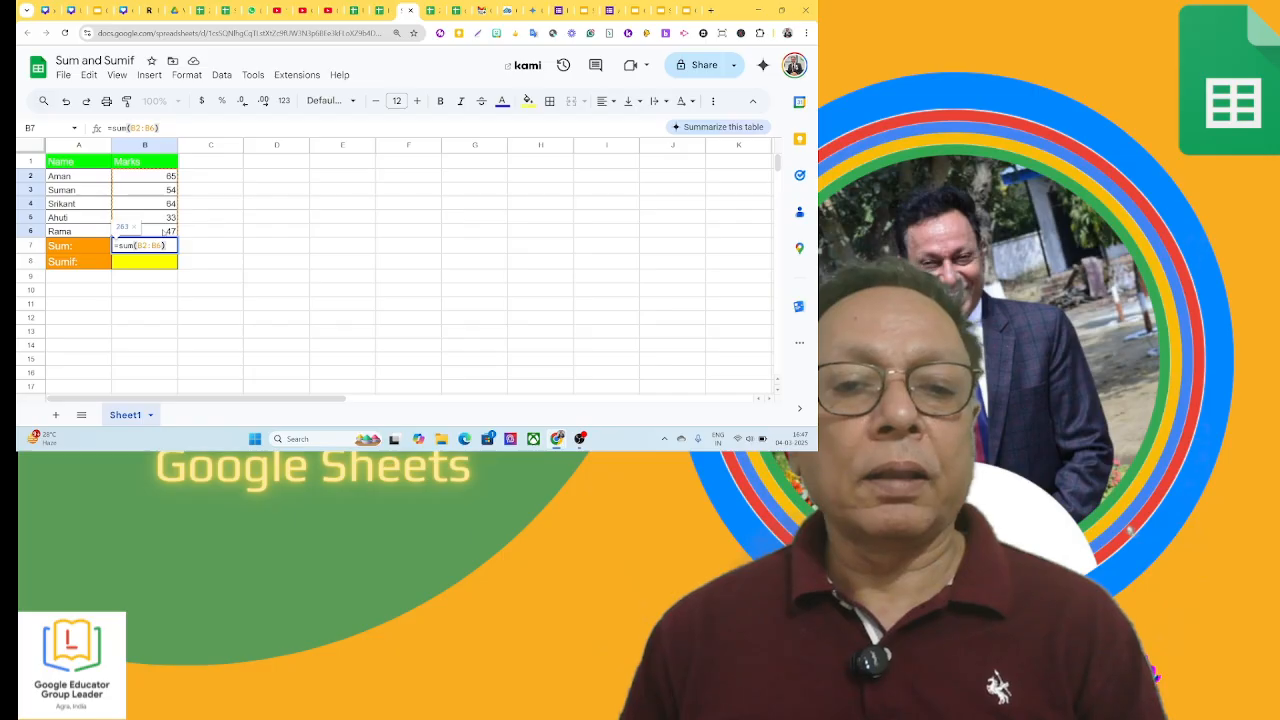
{"action": "key", "text": "Return"}
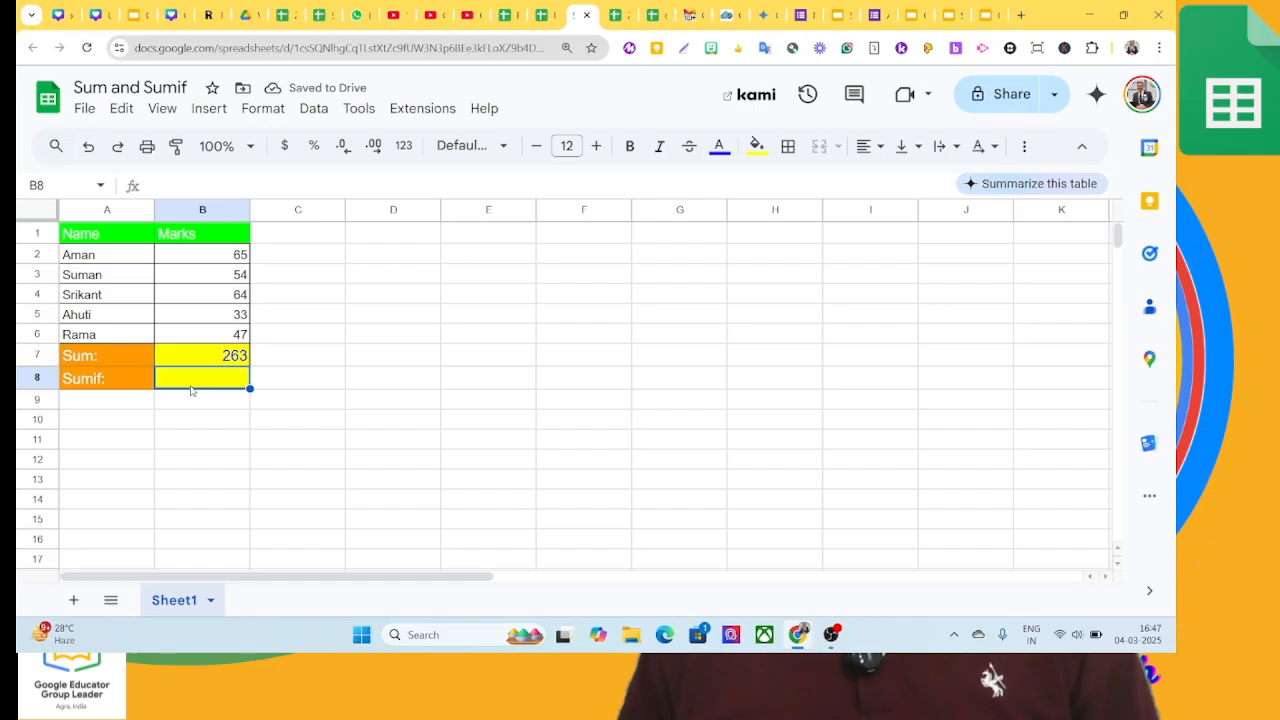
Enter a SUMIF formula in B8 that adds only the marks in B2:B6 meeting the criterion "<50".
{"action": "type", "text": "="}
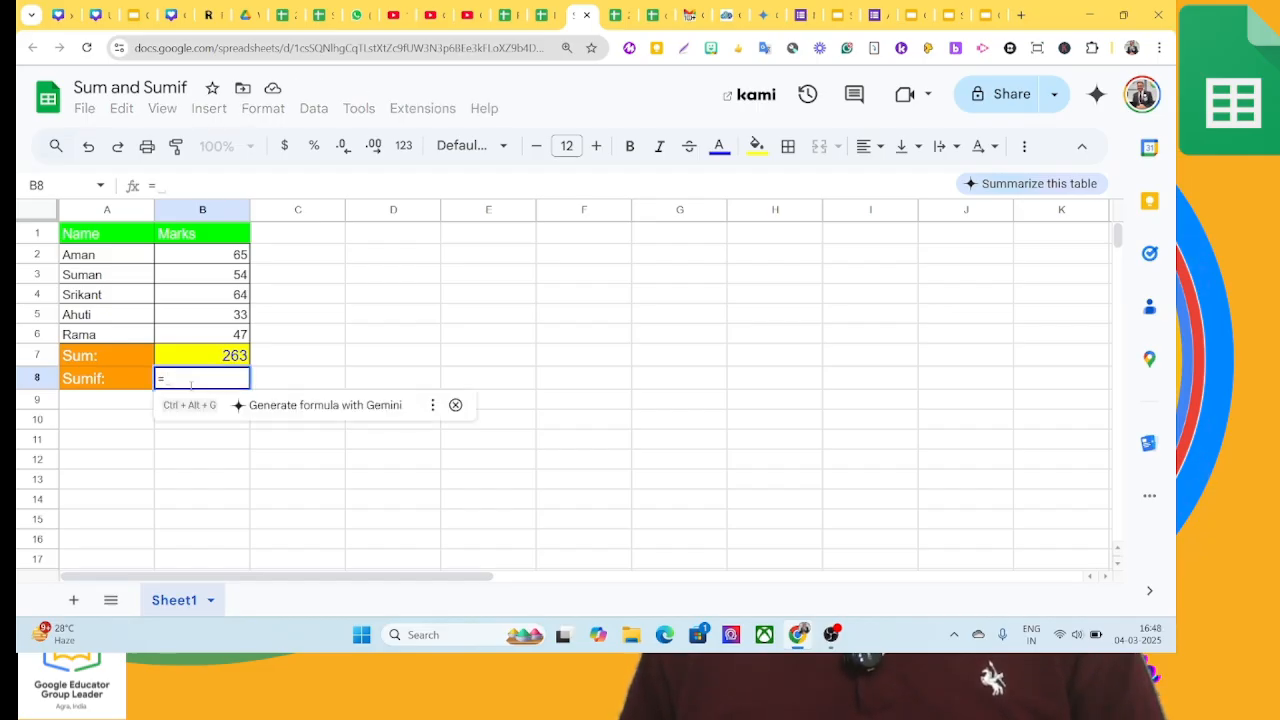
{"action": "type", "text": "s"}
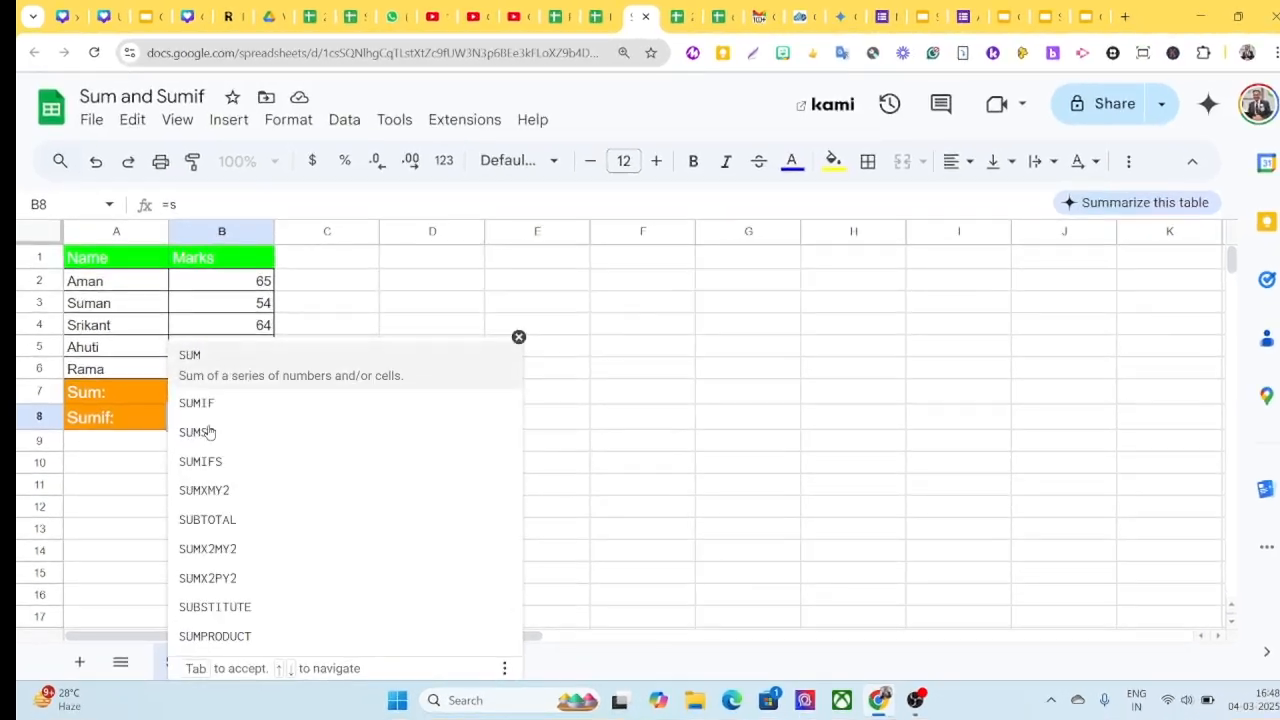
{"action": "type", "text": "umif"}
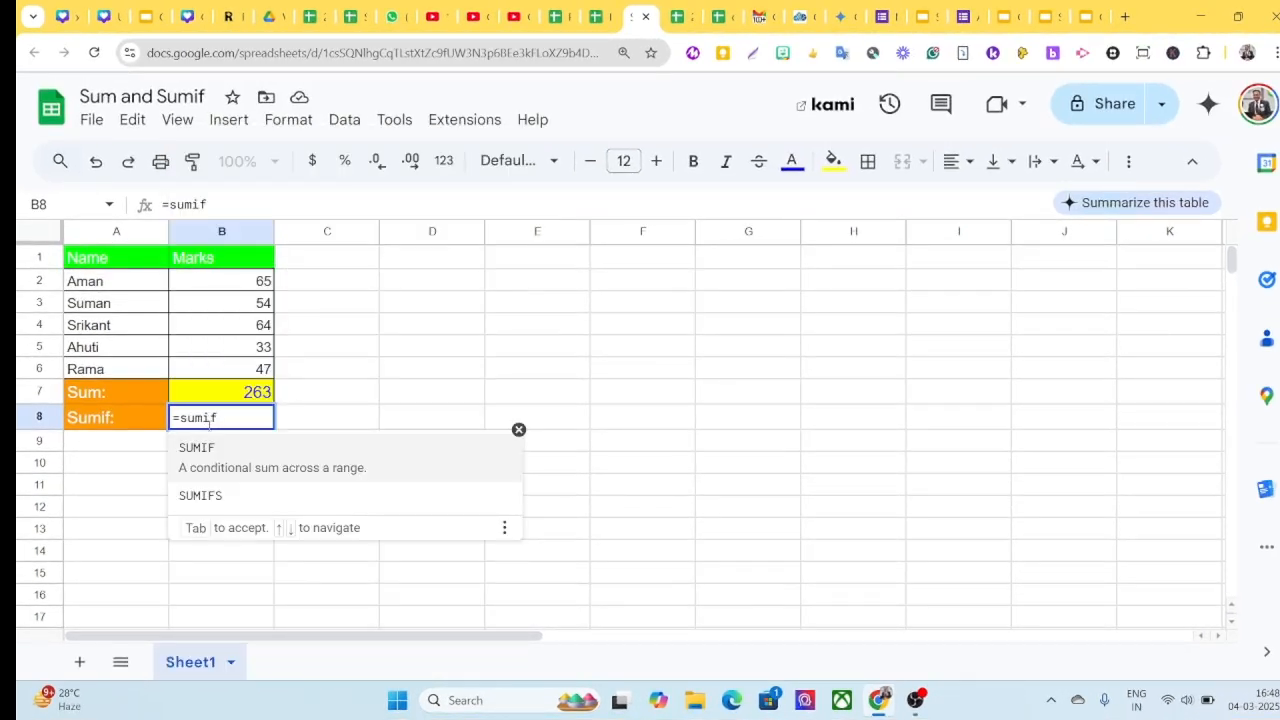
{"action": "type", "text": "("}
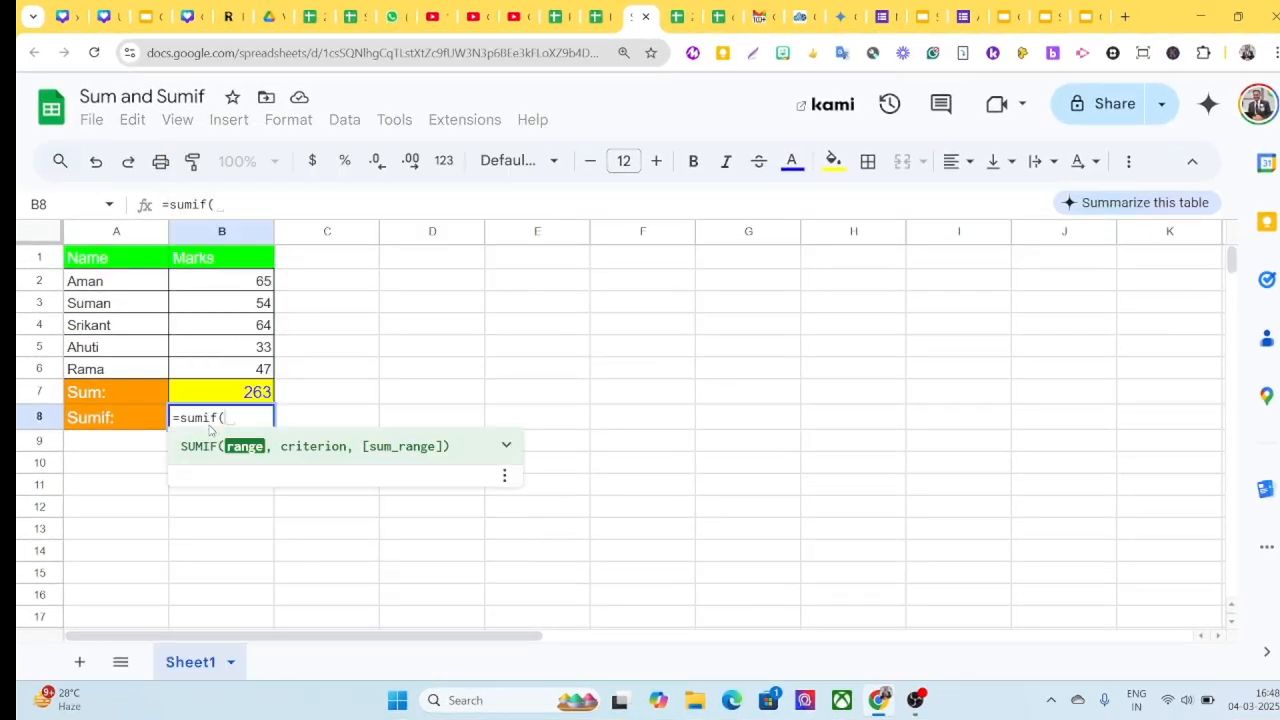
{"action": "left_click_drag", "start_coordinate": [255, 292], "coordinate": [257, 370]}
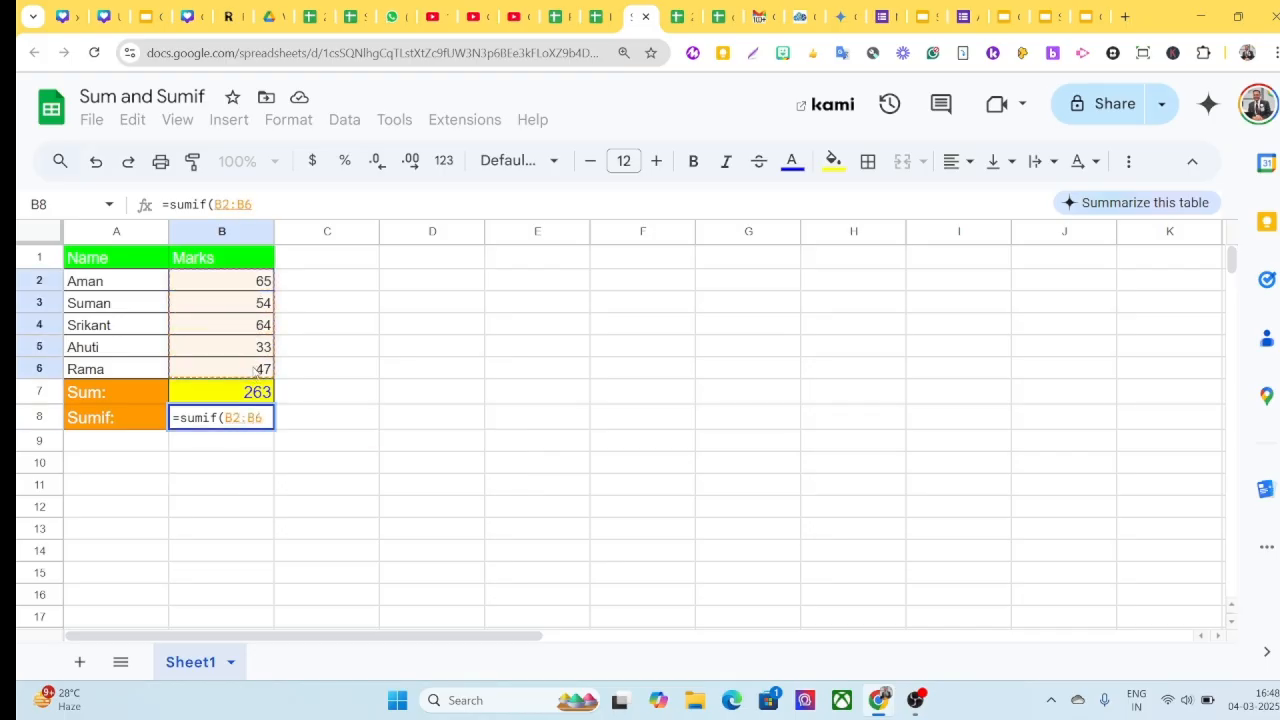
{"action": "type", "text": ",\""}
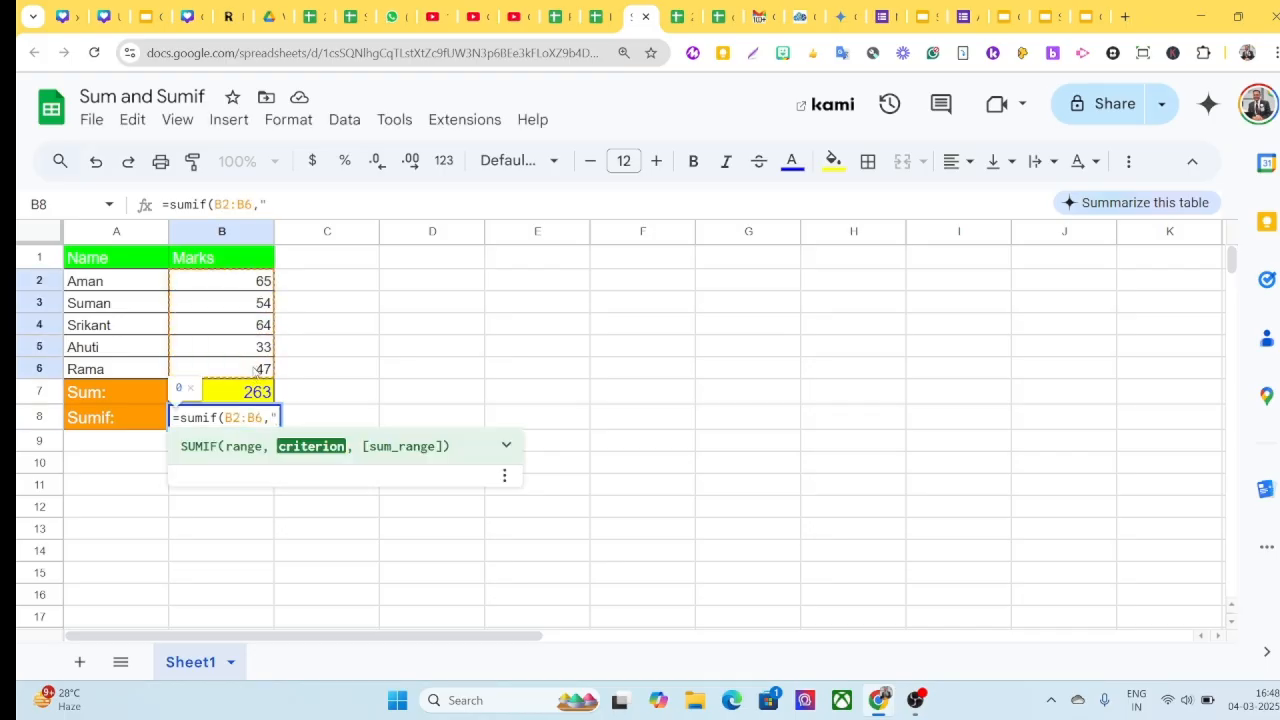
{"action": "type", "text": "<50"}
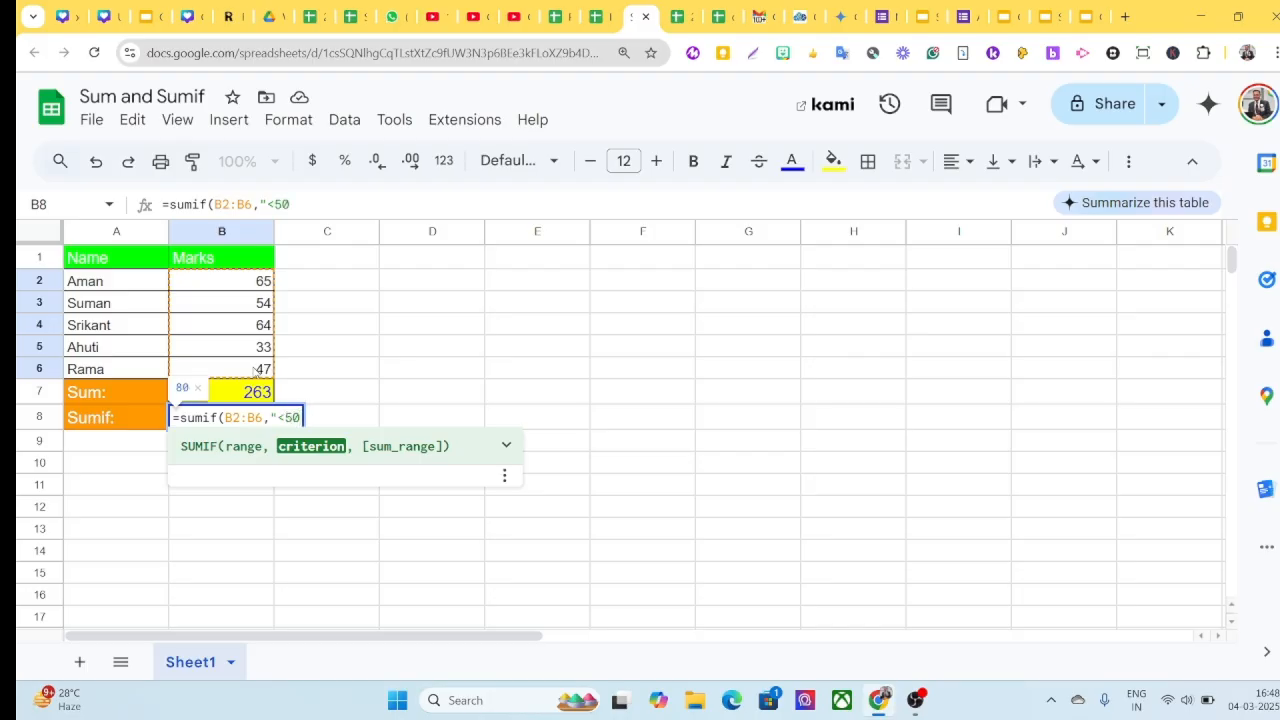
{"action": "type", "text": "\""}
{"action": "type", "text": ")"}
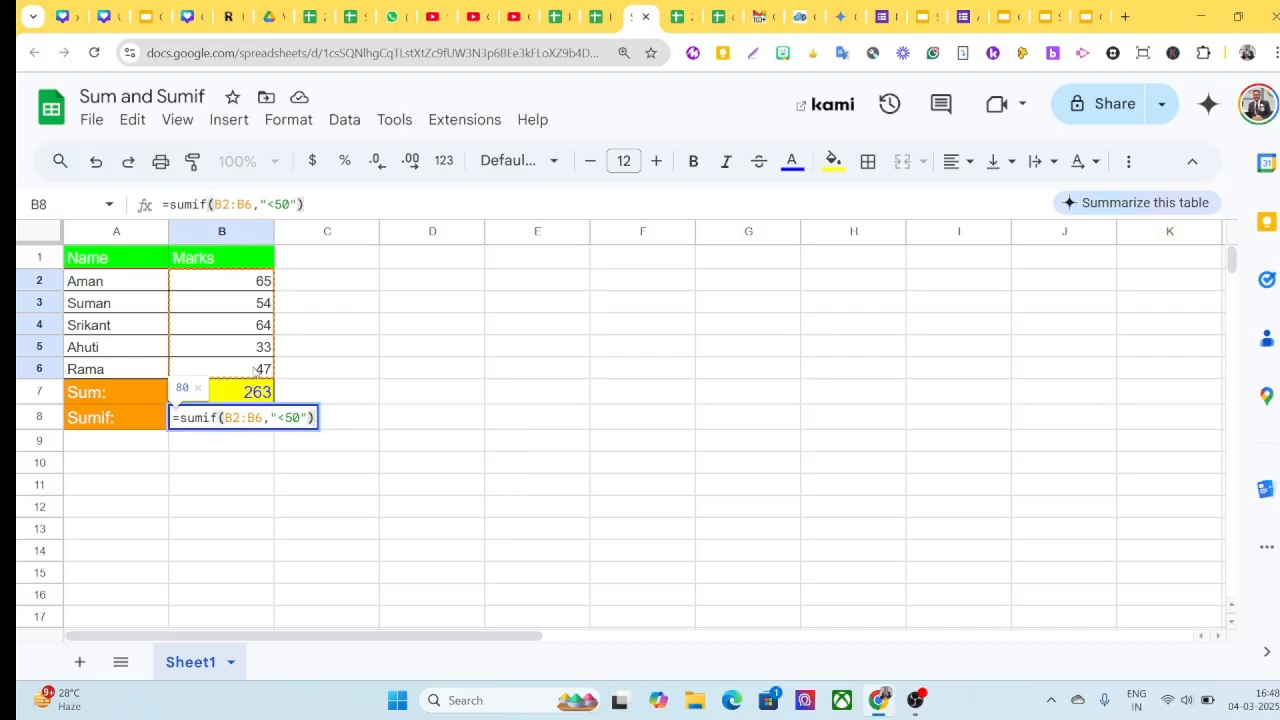
{"action": "key", "text": "Return"}
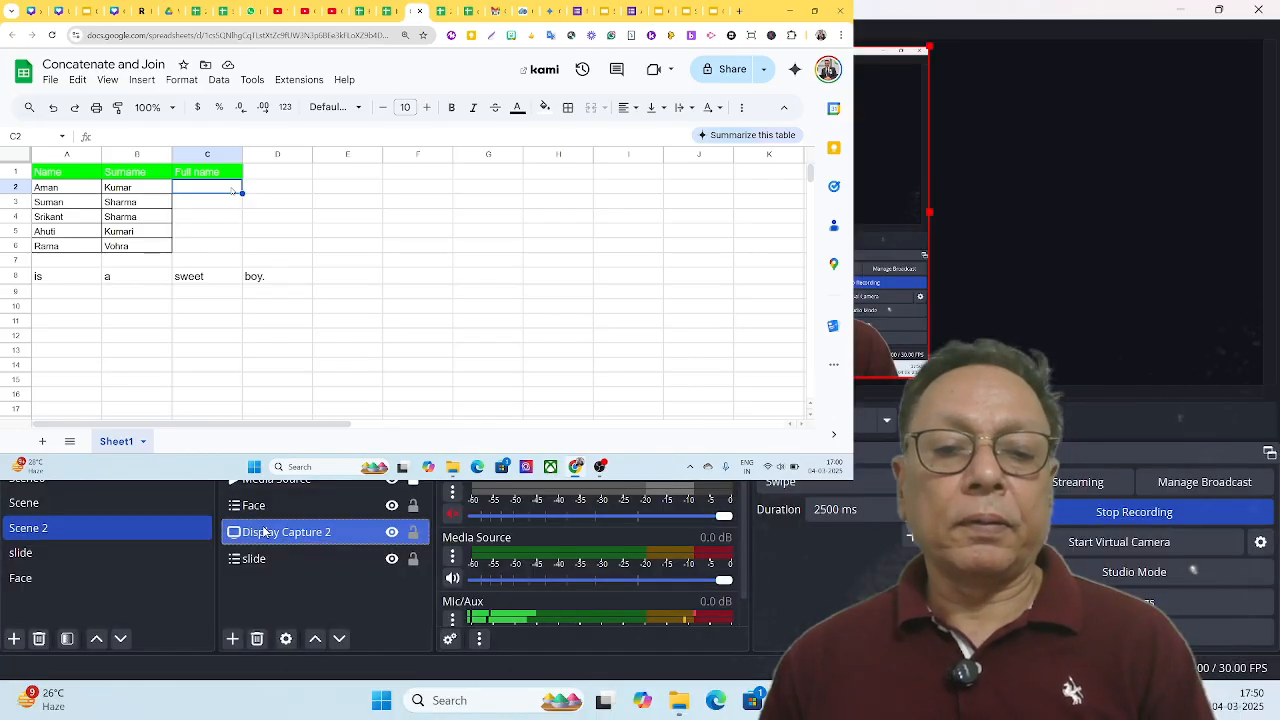
{"action": "left_click", "coordinate": [257, 560]}
{"action": "left_click_drag", "start_coordinate": [257, 567], "coordinate": [267, 521]}
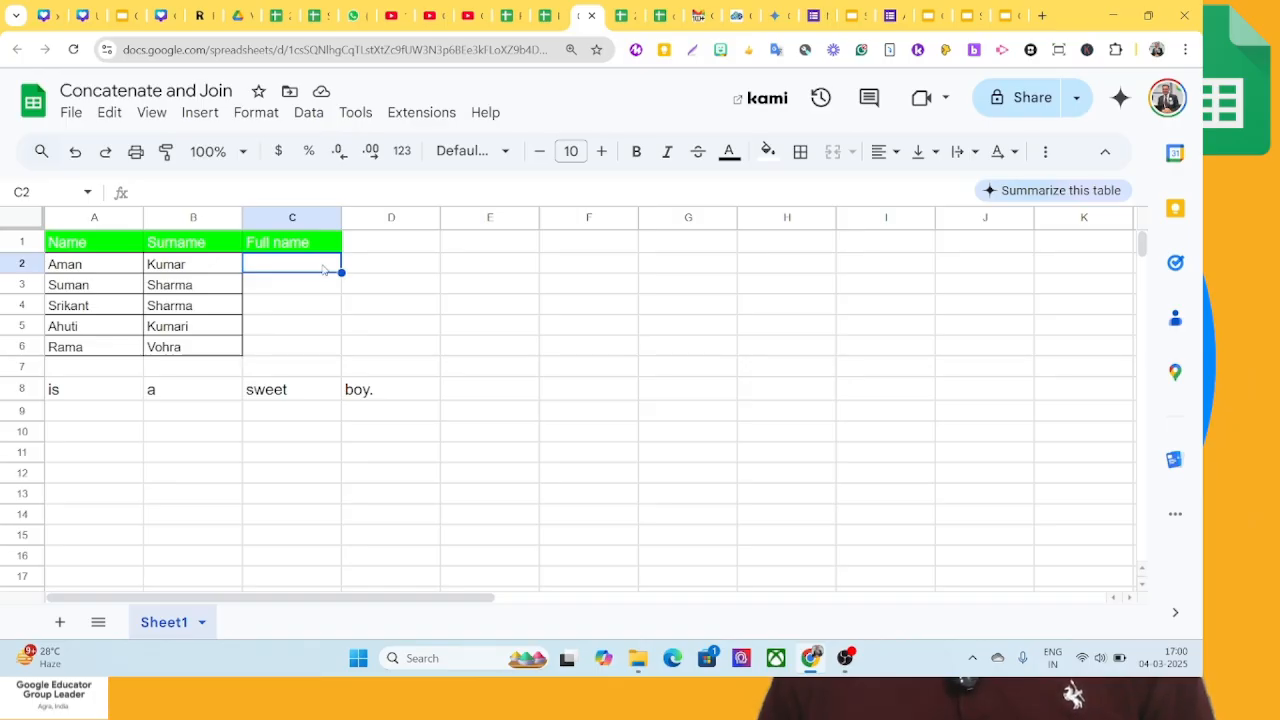
Enter a CONCATENATE formula in C2 under Full name that combines cells A2 and B2.
{"action": "type", "text": "=conc"}
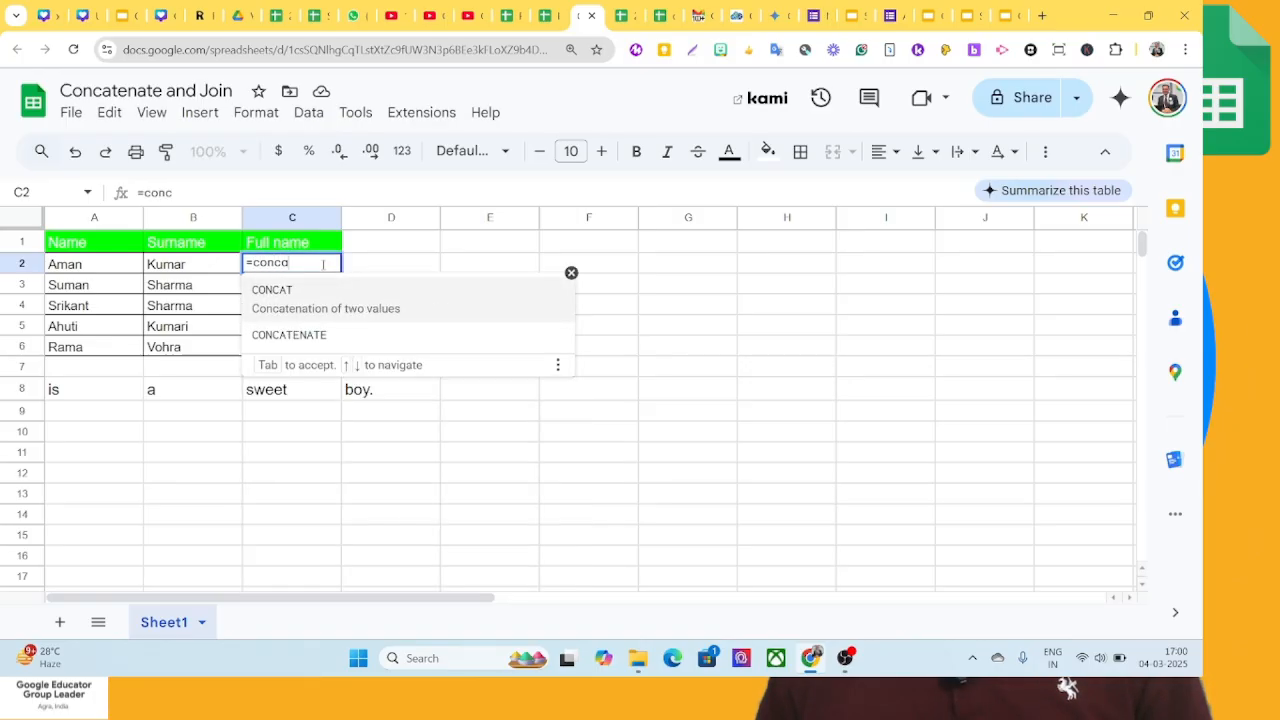
{"action": "type", "text": "atenate"}
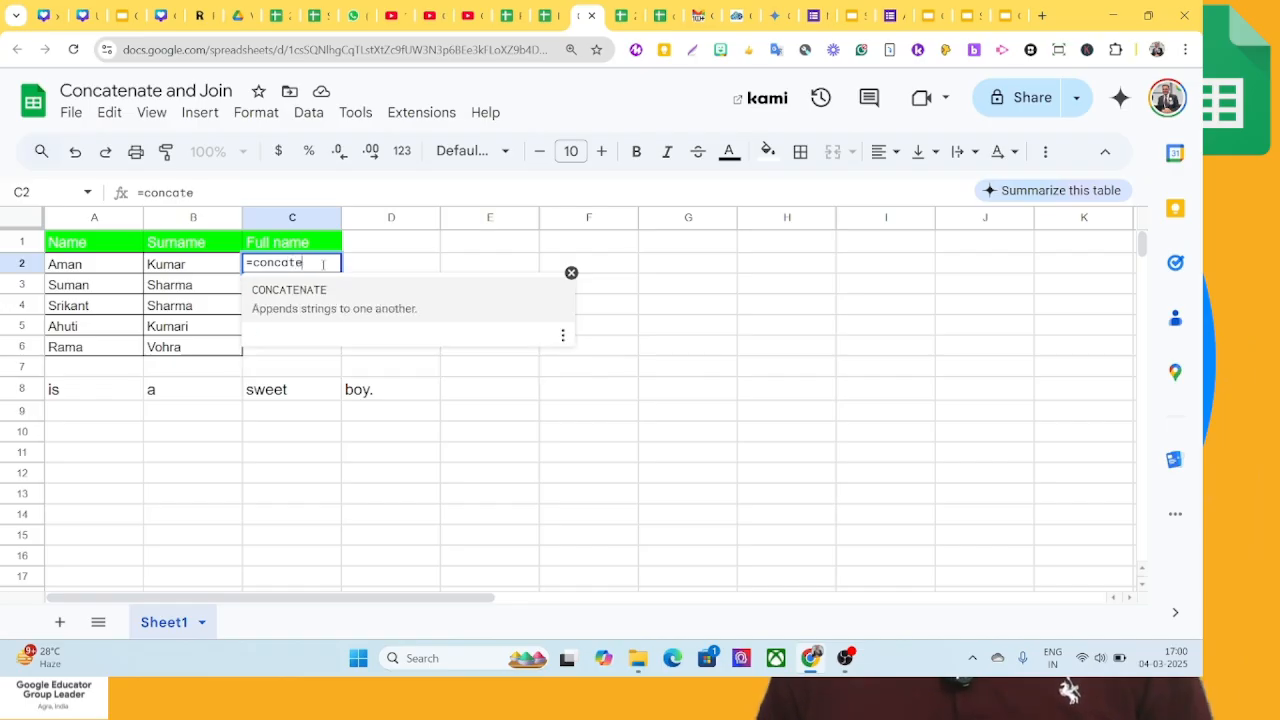
{"action": "key", "text": "Tab"}
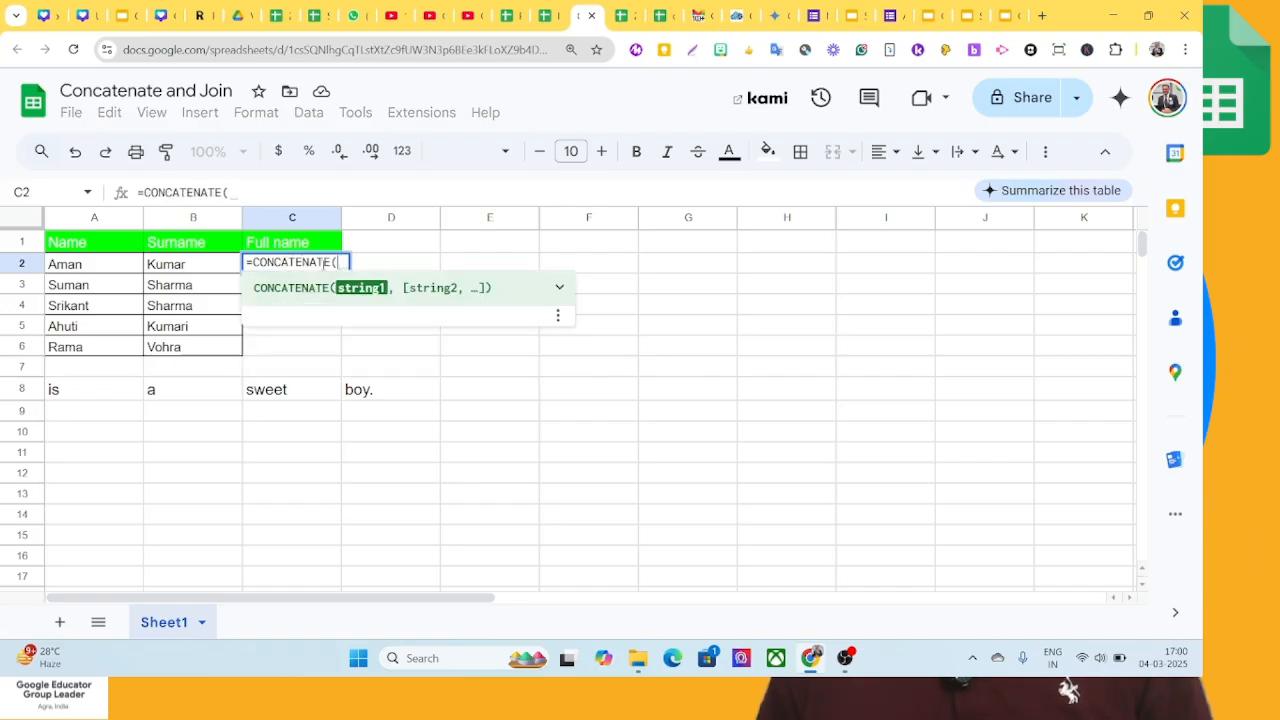
{"action": "left_click", "coordinate": [107, 266]}
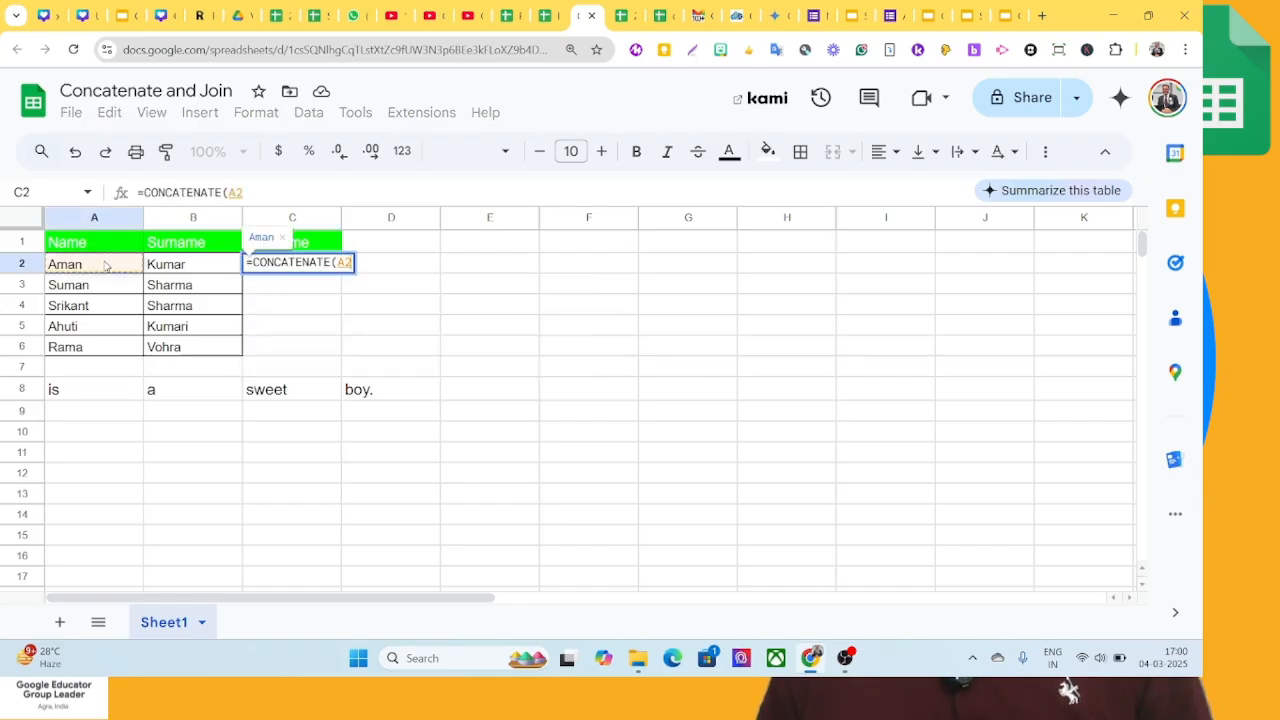
{"action": "type", "text": ","}
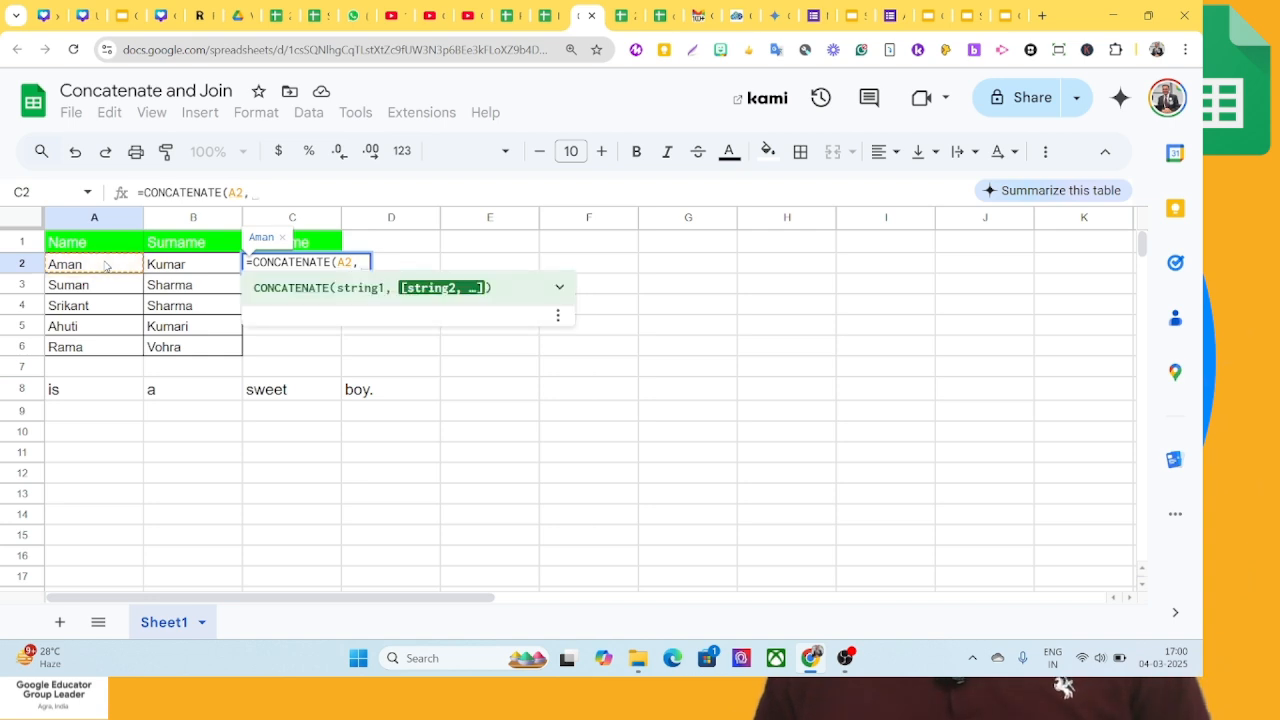
{"action": "left_click", "coordinate": [166, 270]}
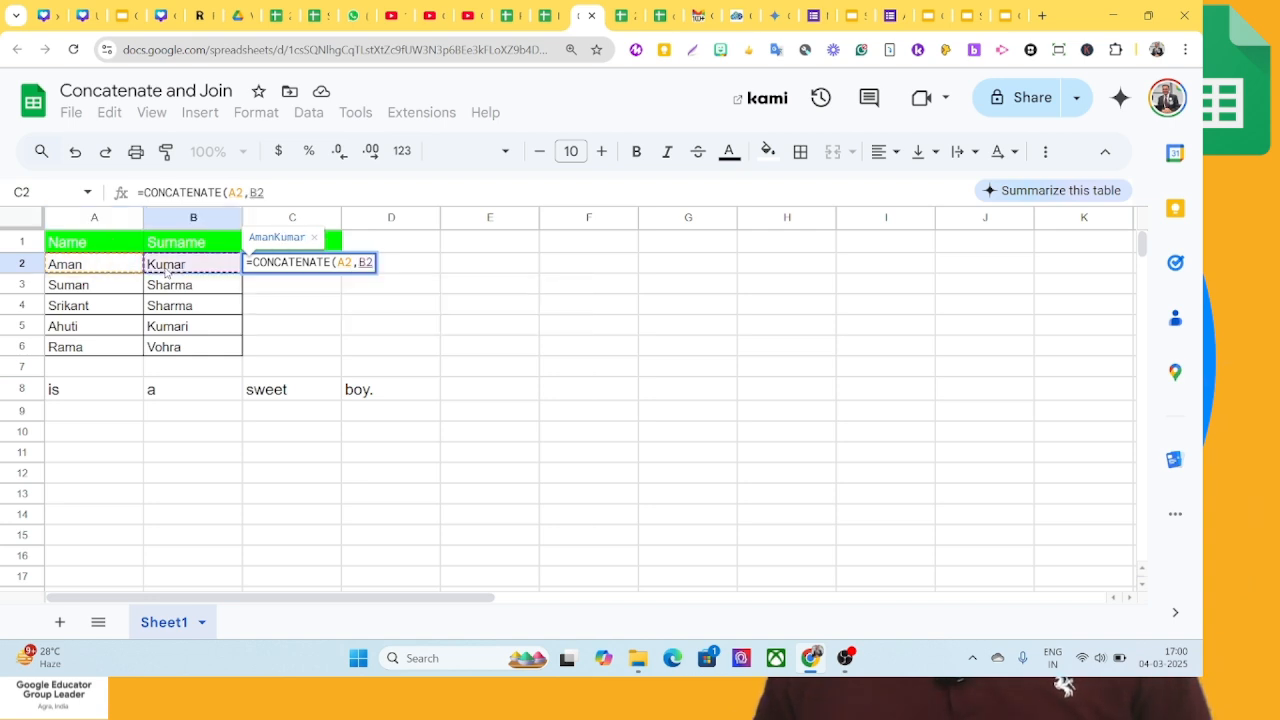
{"action": "type", "text": ")"}
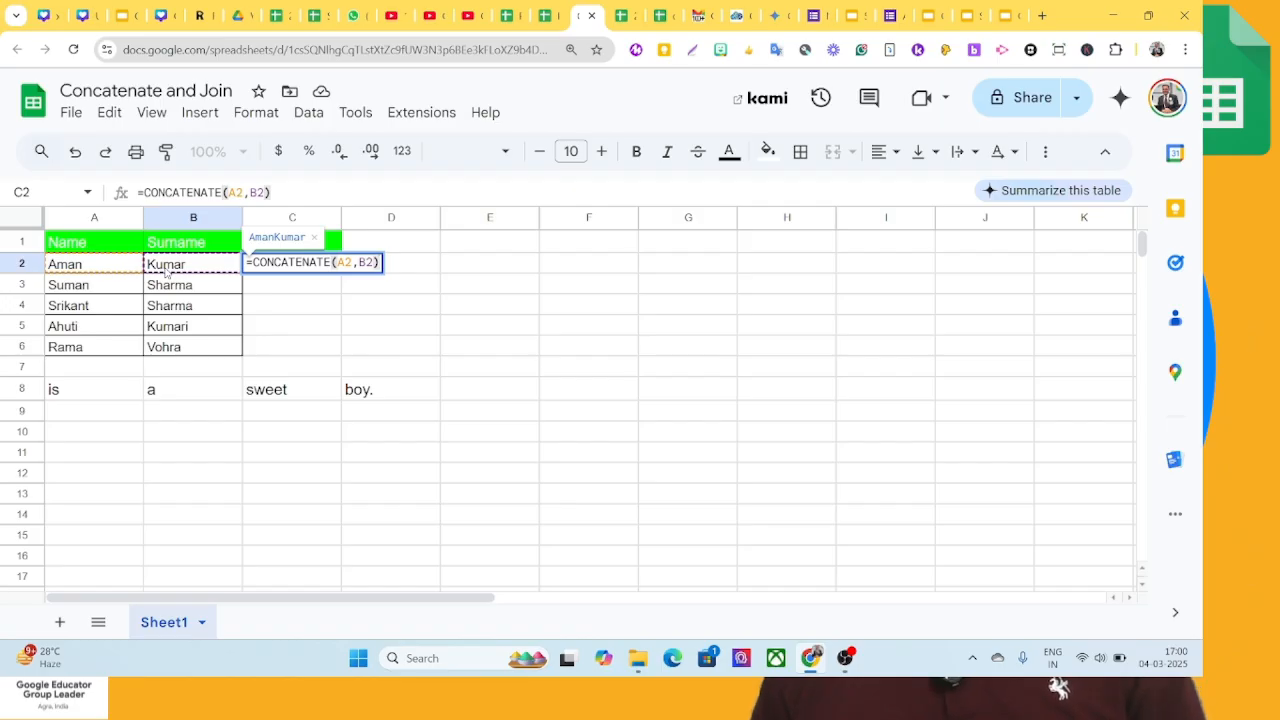
{"action": "key", "text": "Return"}
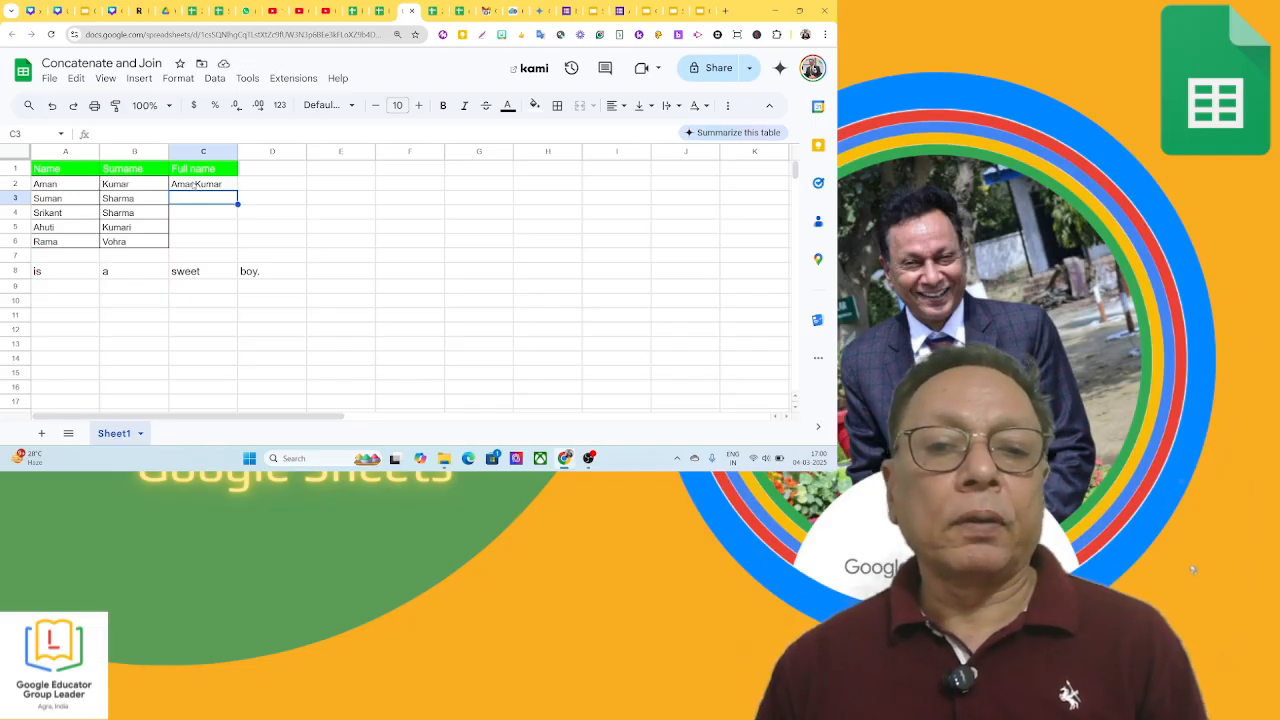
Add a " " separator between A2 and B2 in the C2 formula and fill it down through C6.
{"action": "left_click", "coordinate": [193, 184]}
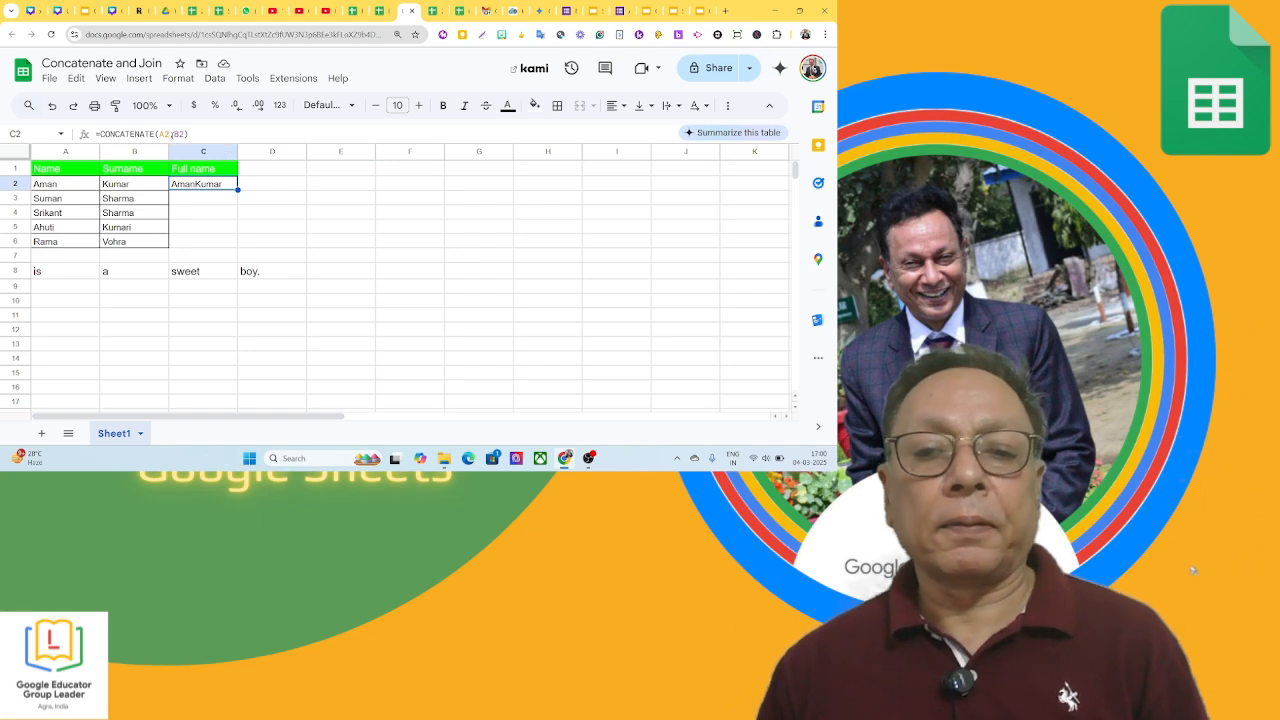
{"action": "left_click", "coordinate": [174, 134]}
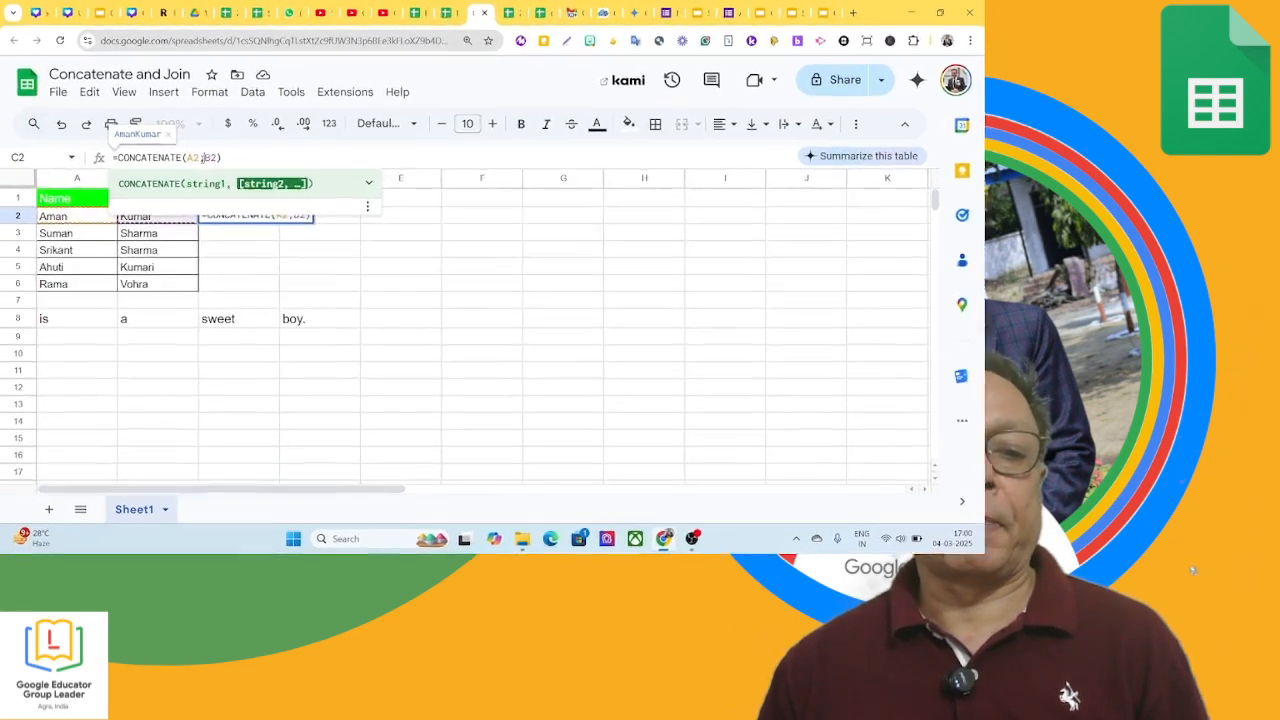
{"action": "type", "text": "\" \""}
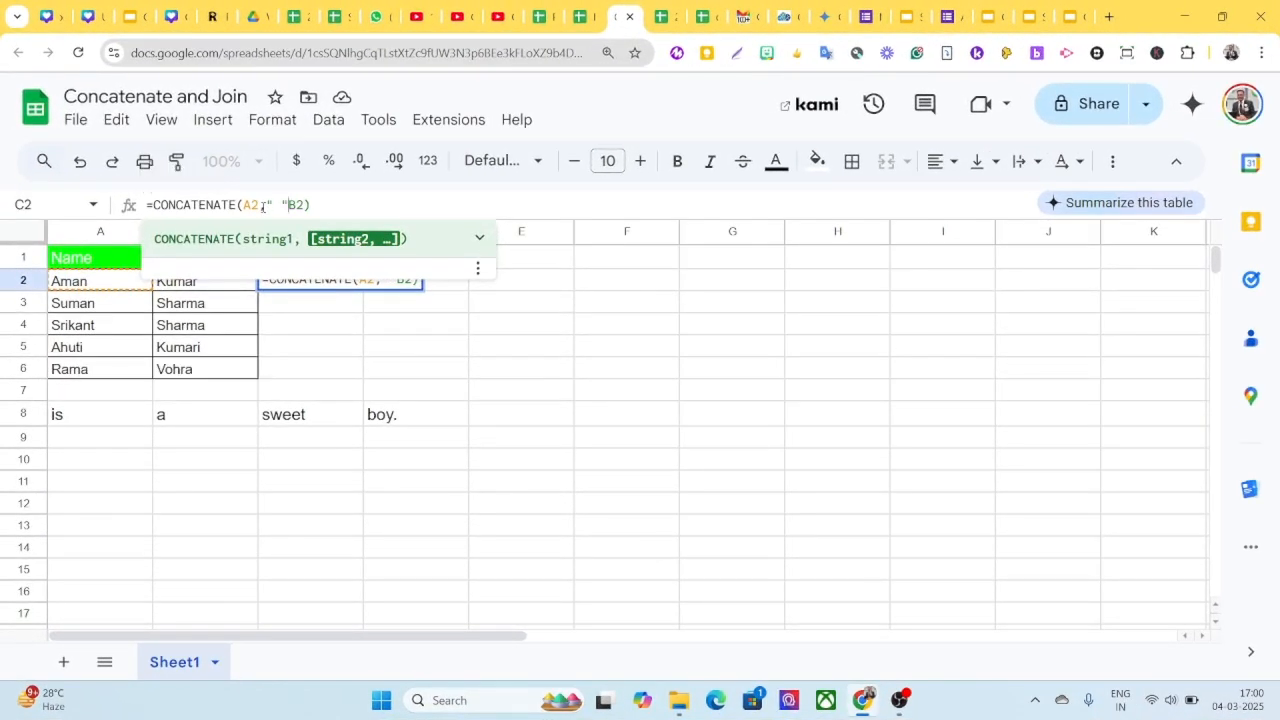
{"action": "type", "text": ","}
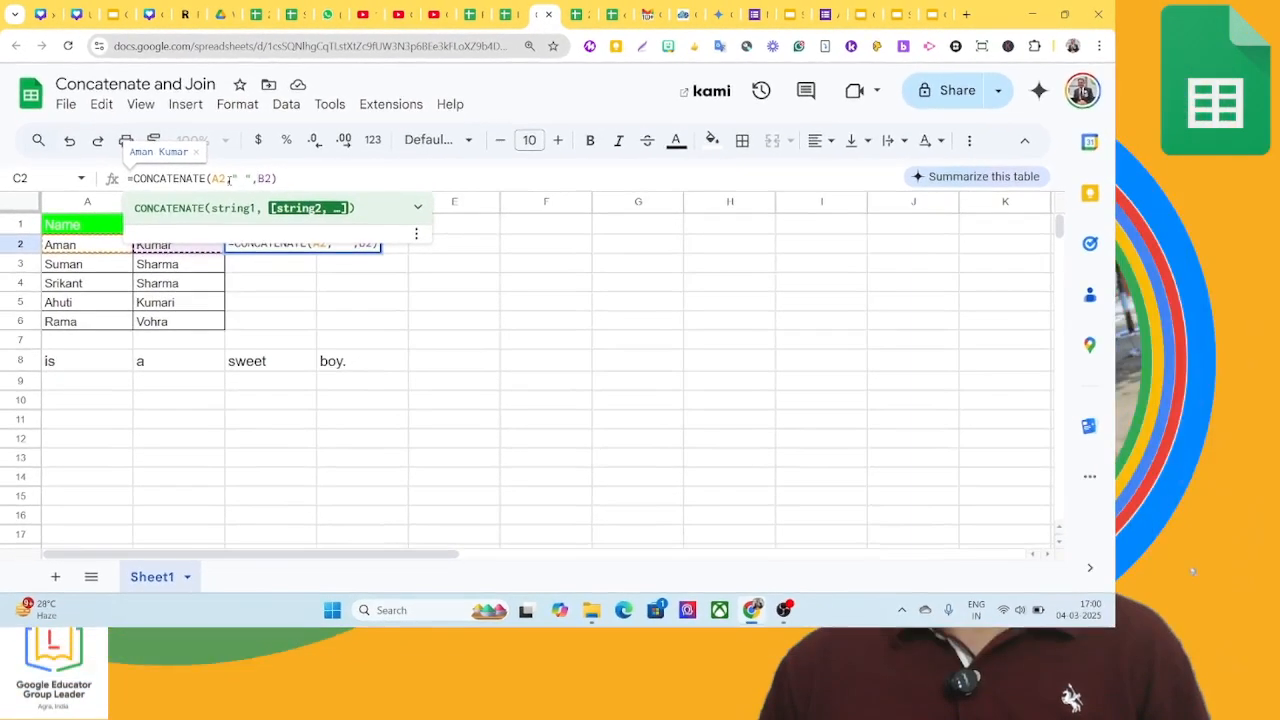
{"action": "key", "text": "Return"}
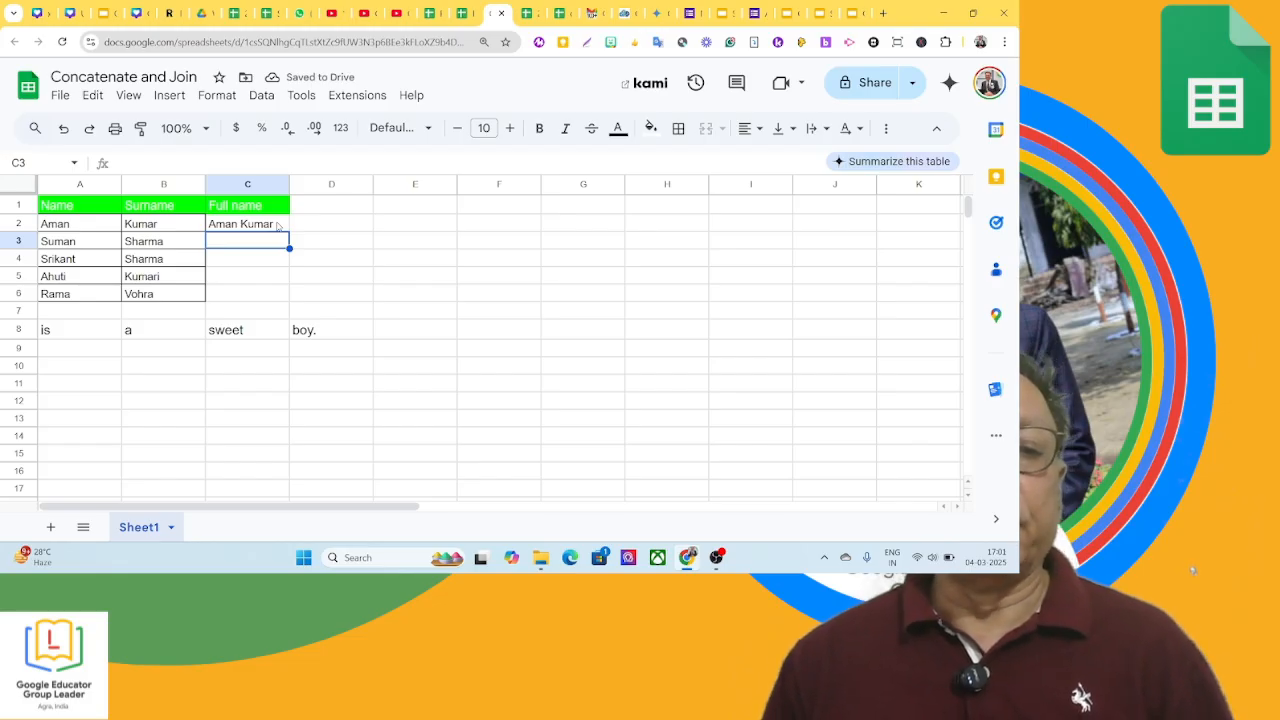
{"action": "left_click", "coordinate": [278, 226]}
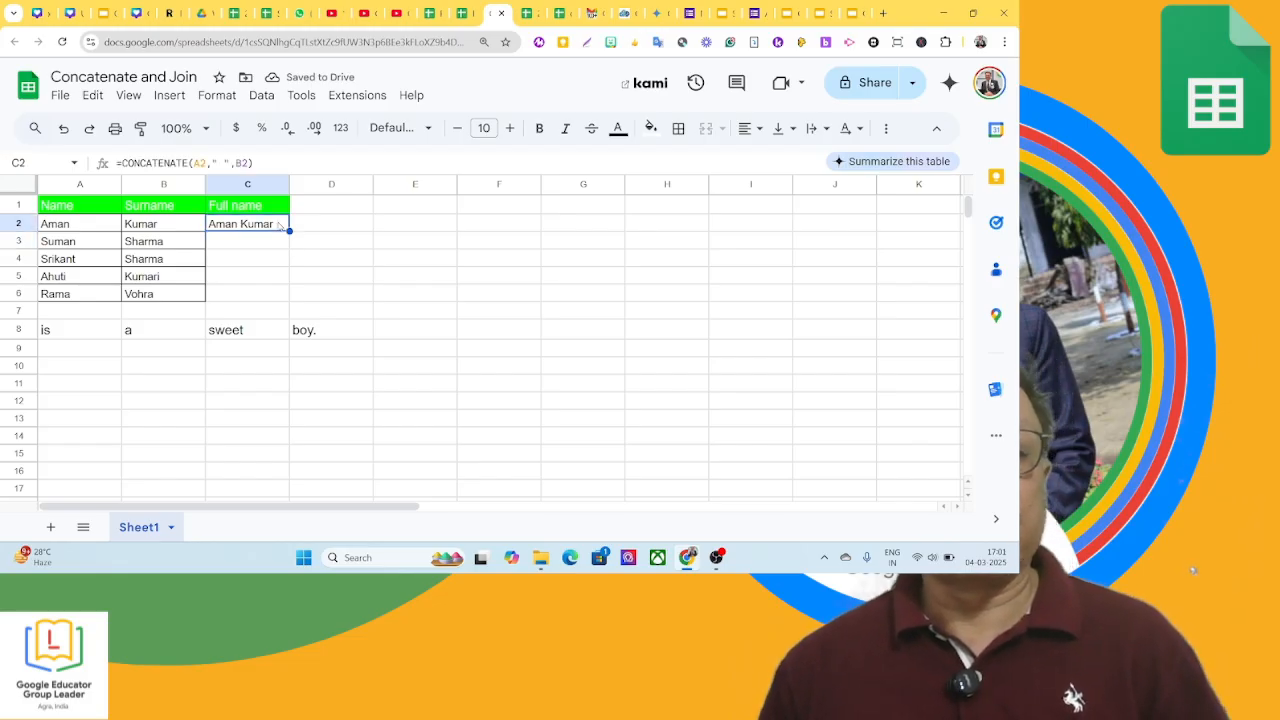
{"action": "left_click_drag", "start_coordinate": [290, 232], "coordinate": [288, 300]}
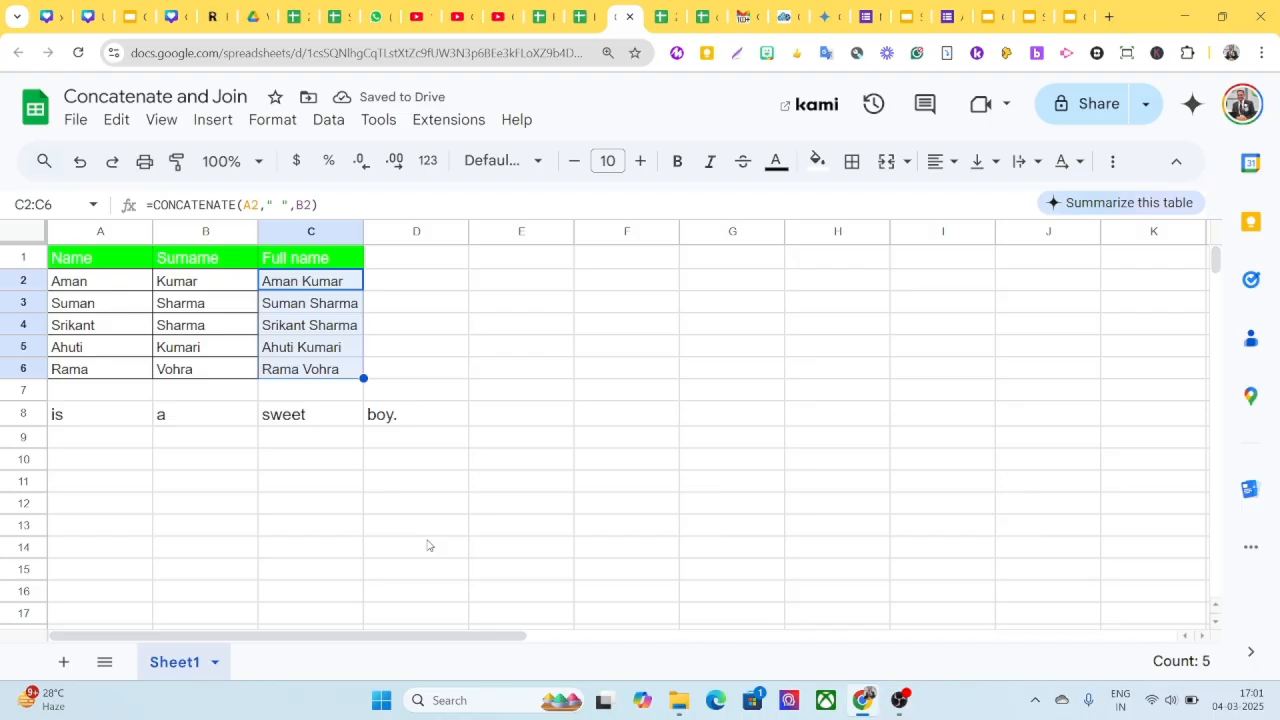
Enter a JOIN formula in E8 that combines the words in A8:D8 with a space " " as the delimiter.
{"action": "left_click", "coordinate": [306, 526]}
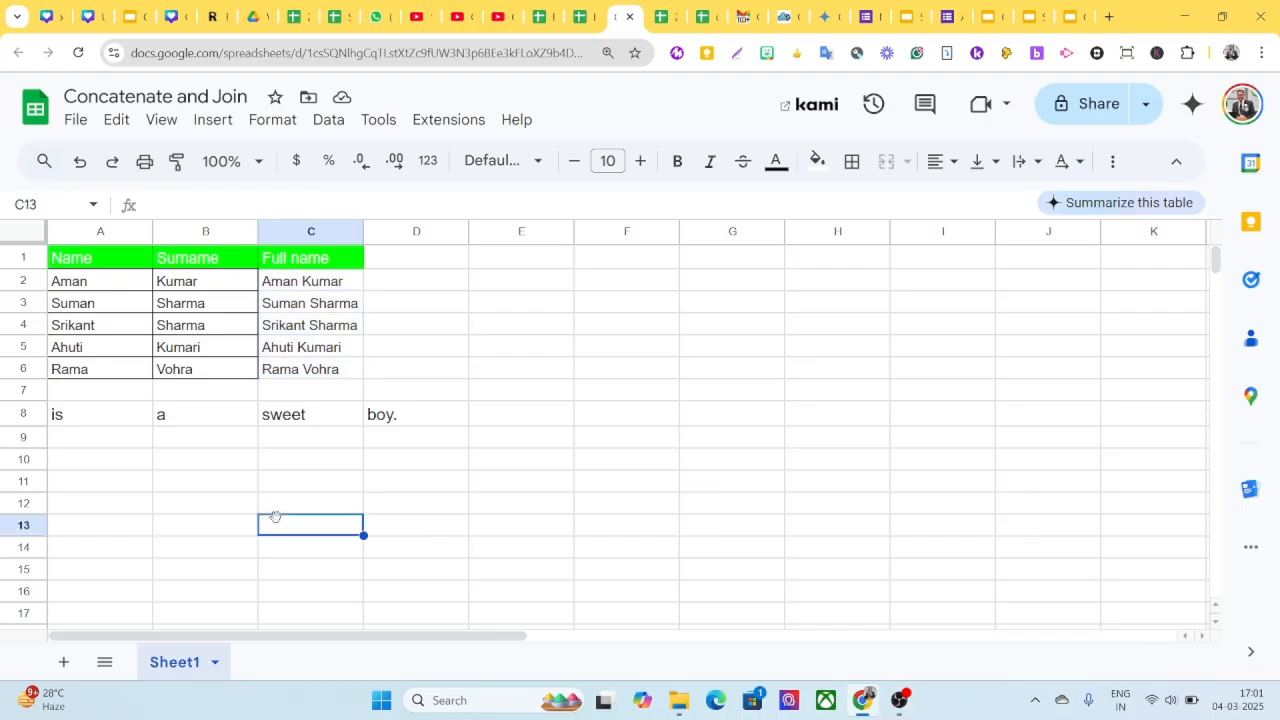
{"action": "left_click", "coordinate": [214, 206]}
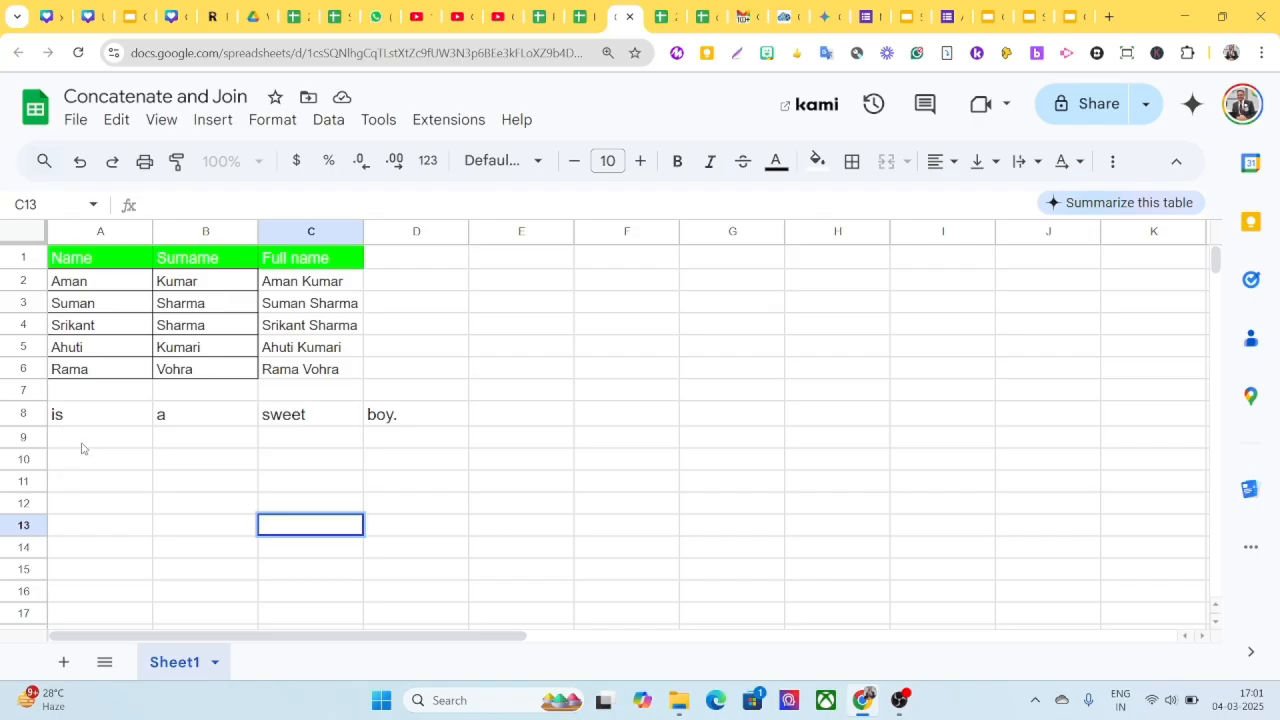
{"action": "left_click", "coordinate": [546, 413]}
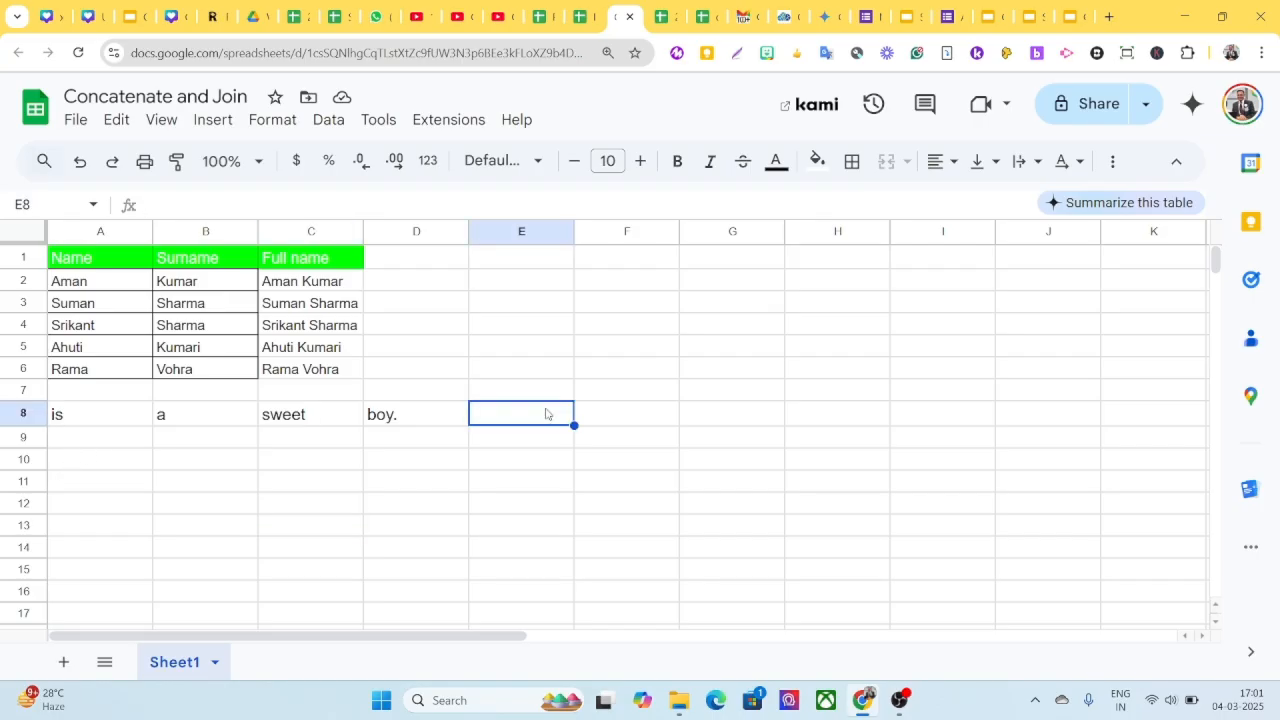
{"action": "type", "text": "="}
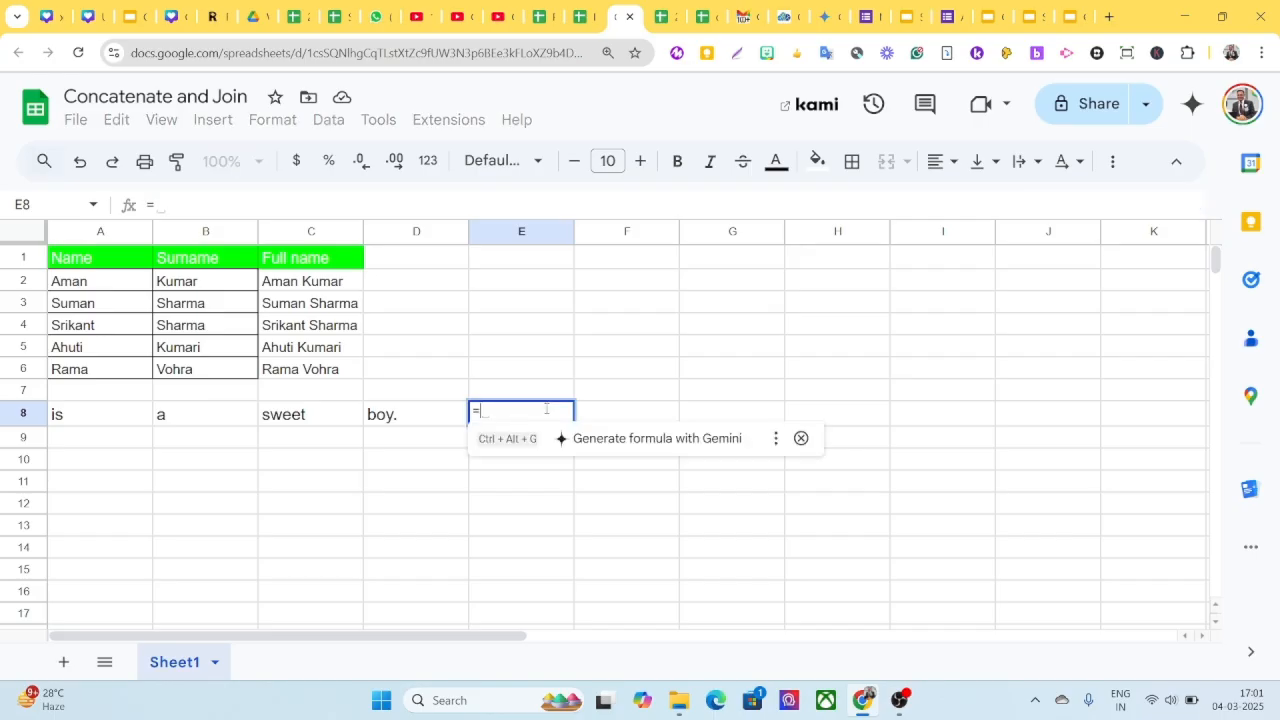
{"action": "type", "text": "joi"}
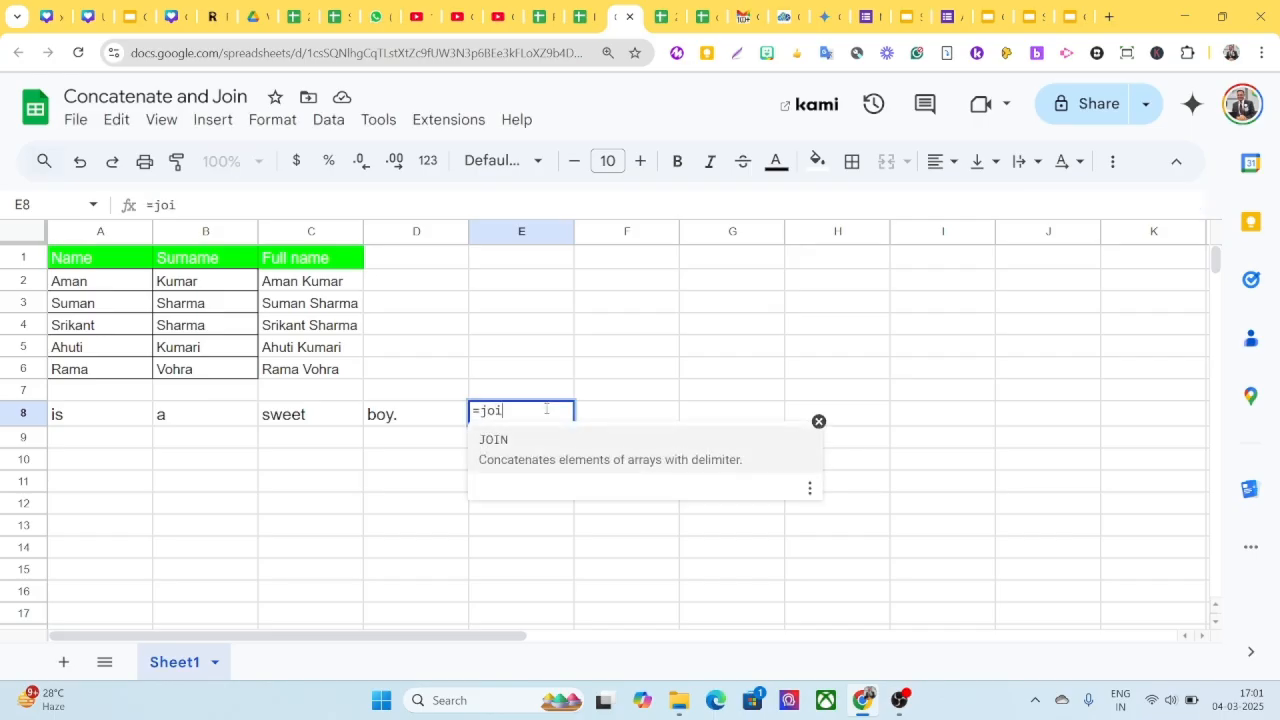
{"action": "key", "text": "Tab"}
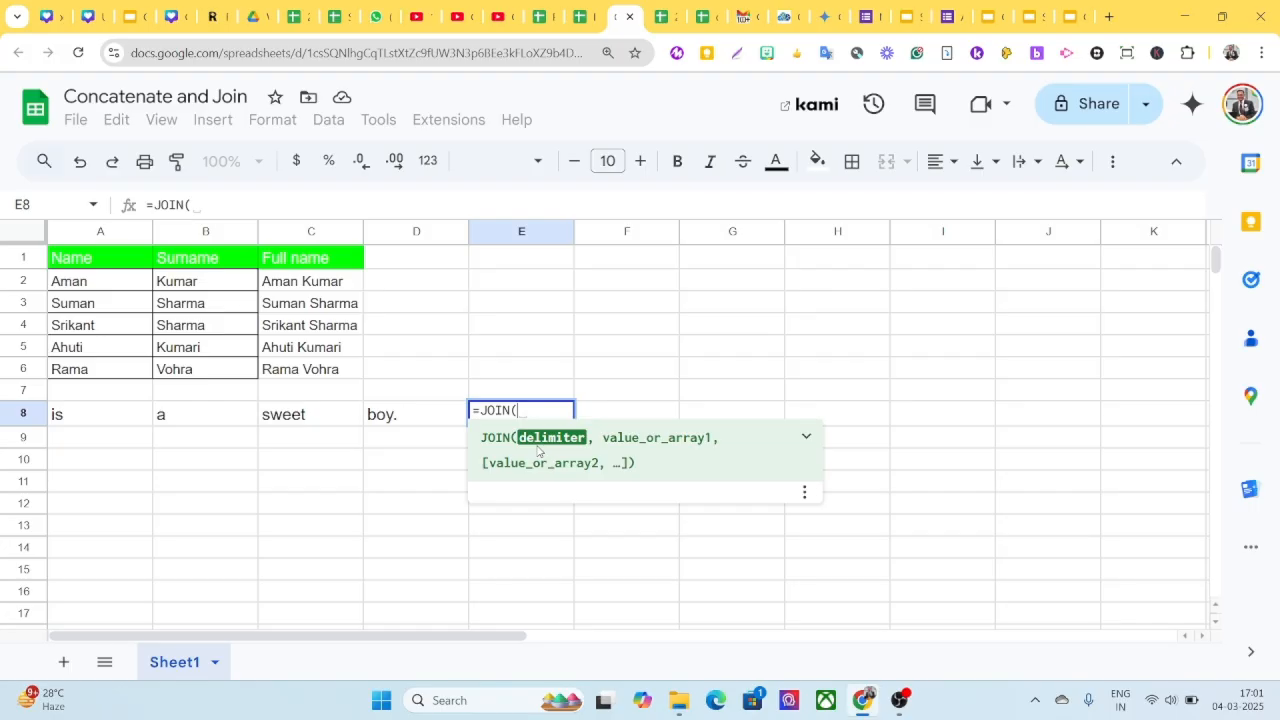
{"action": "type", "text": "\""}
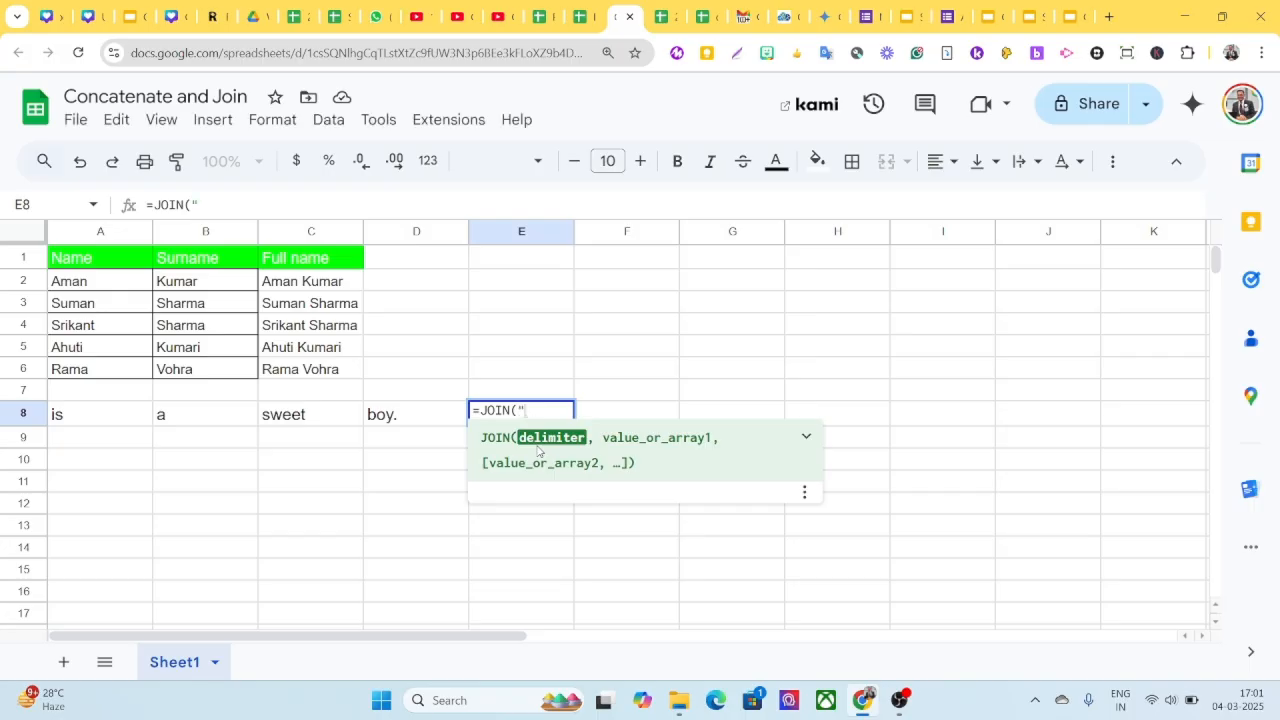
{"action": "type", "text": " \","}
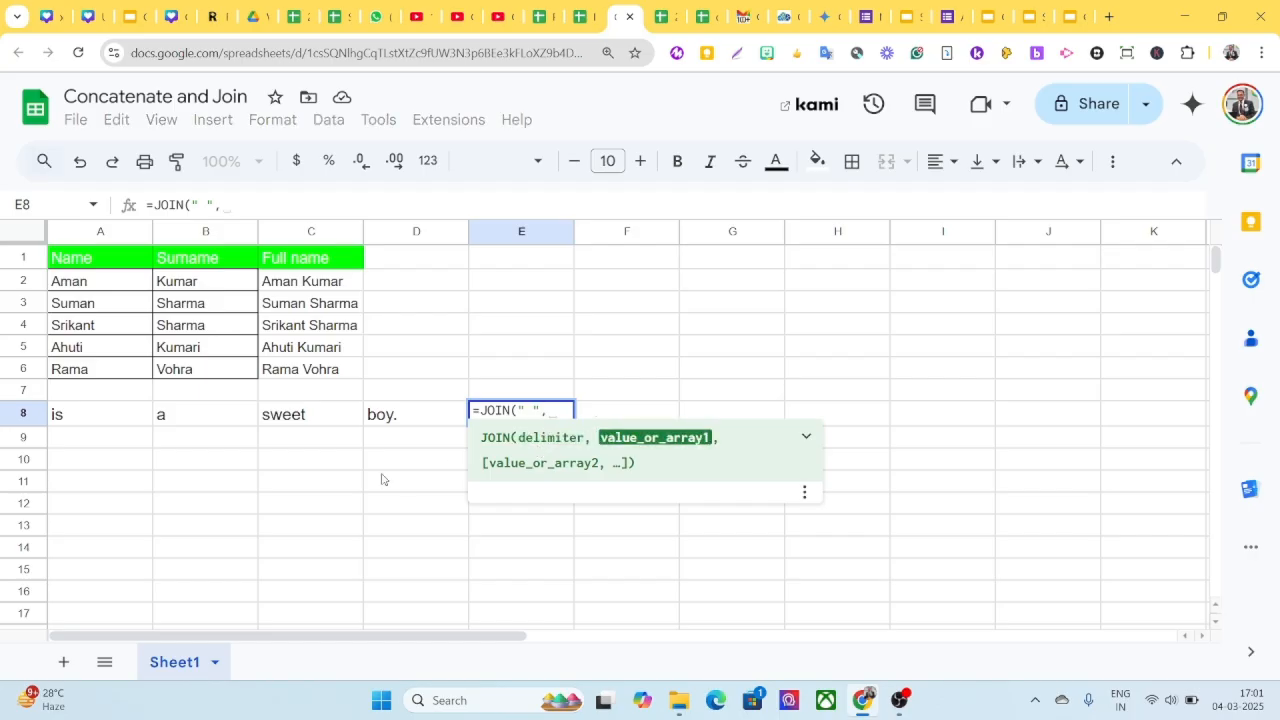
{"action": "left_click_drag", "start_coordinate": [65, 424], "coordinate": [399, 421]}
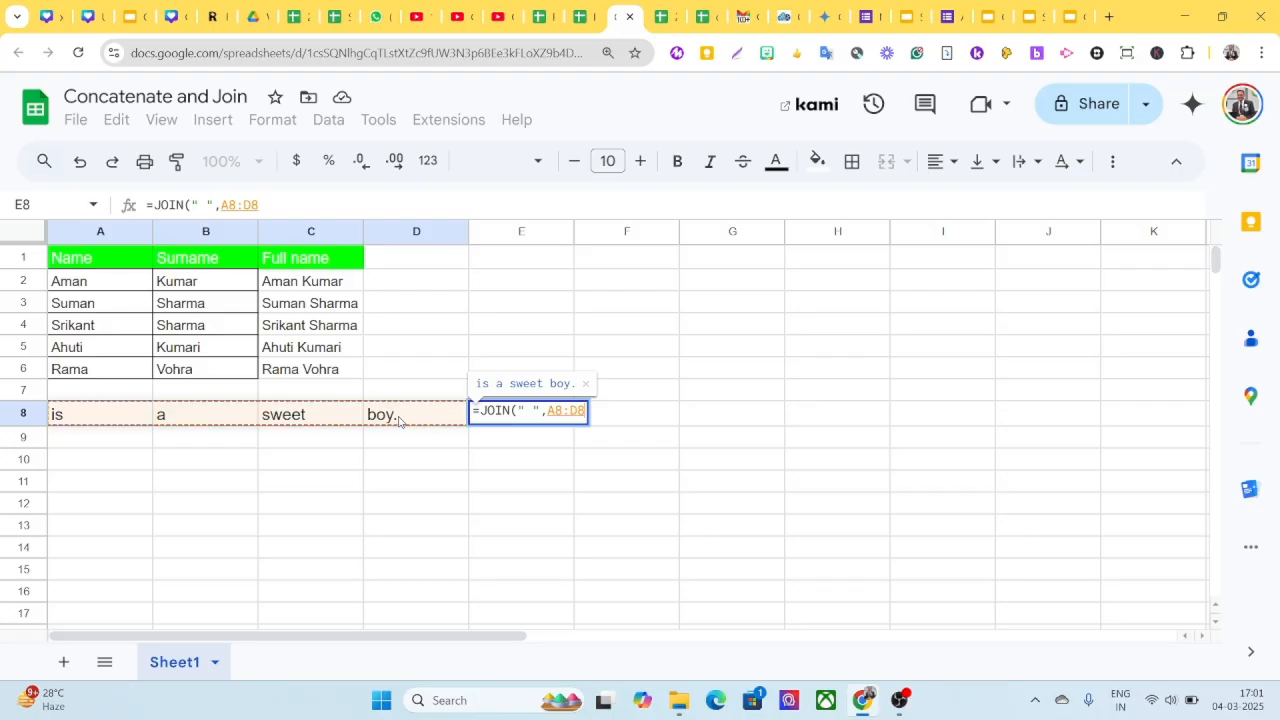
{"action": "type", "text": ")"}
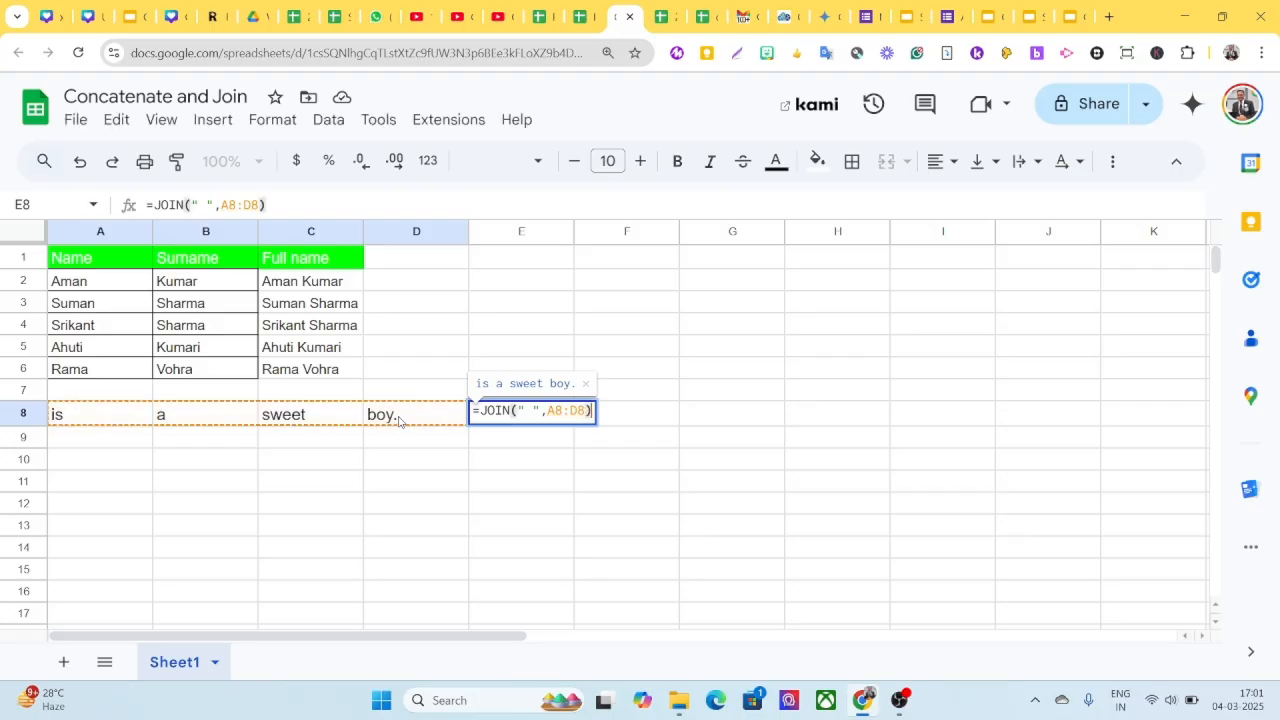
{"action": "key", "text": "Return"}
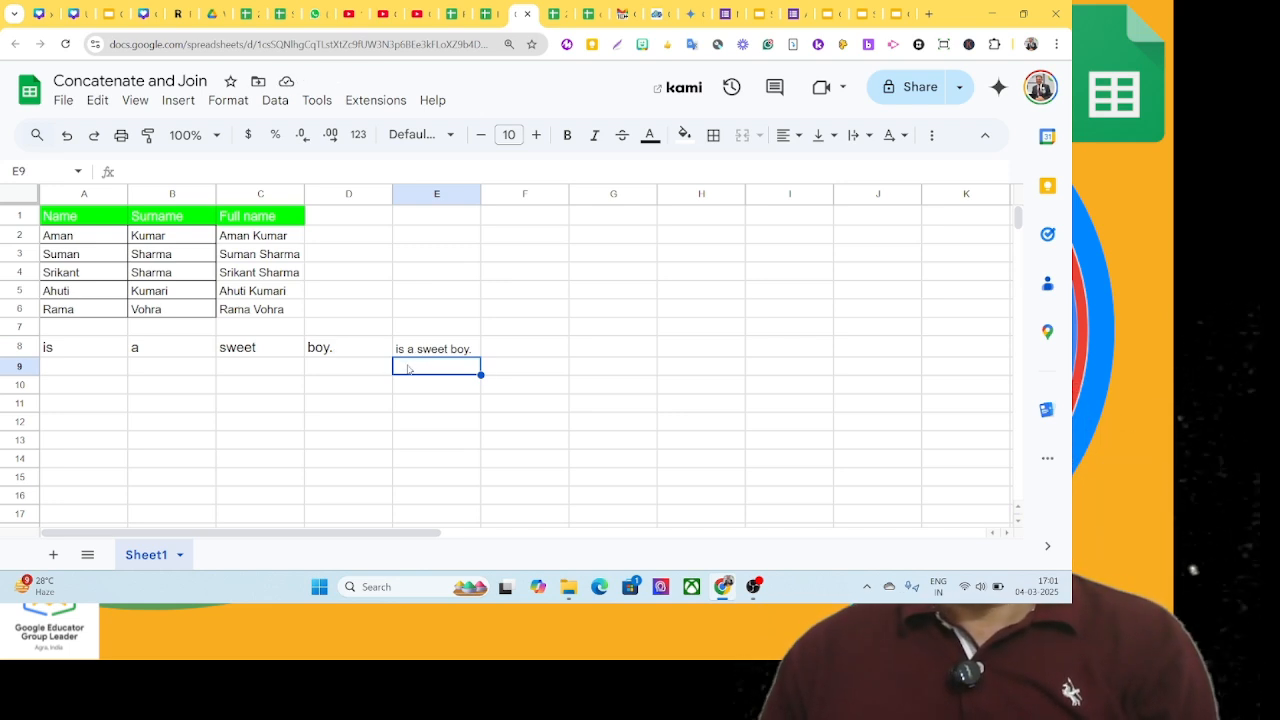
Enter a JOIN formula in E9 that combines the words in A8:D8 with a hyphen "-" as the delimiter.
{"action": "type", "text": "="}
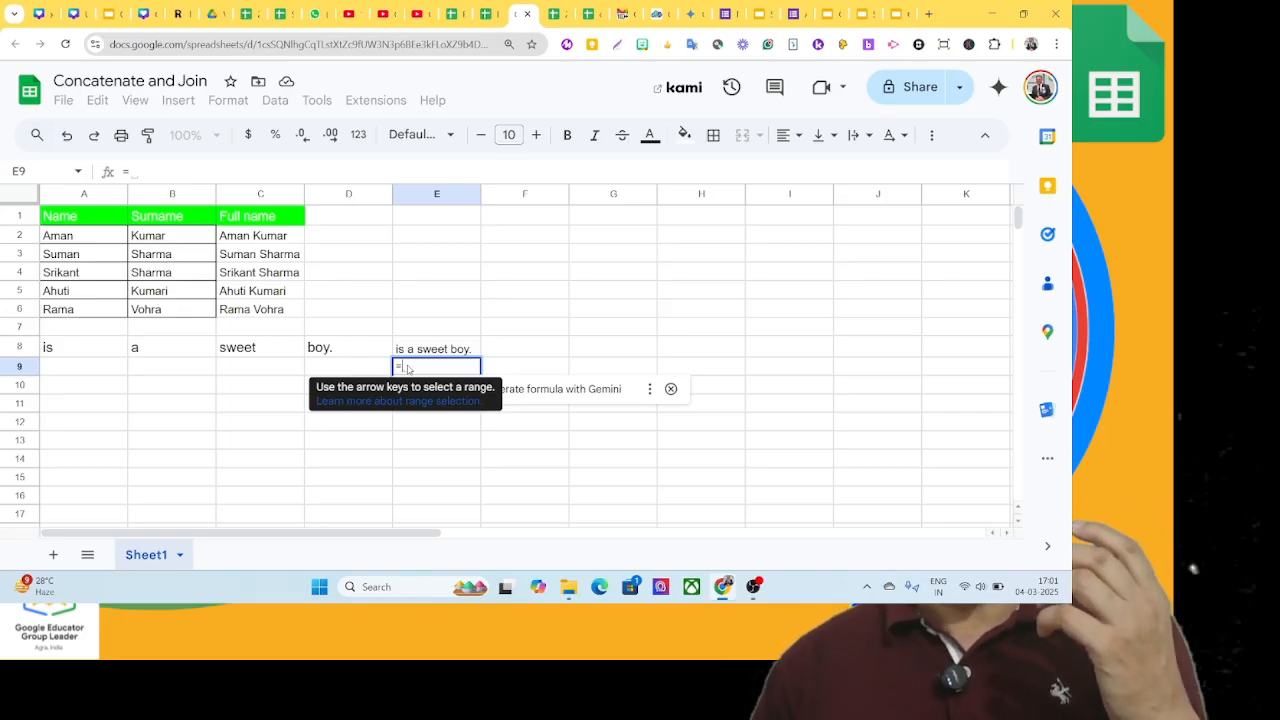
{"action": "type", "text": "join"}
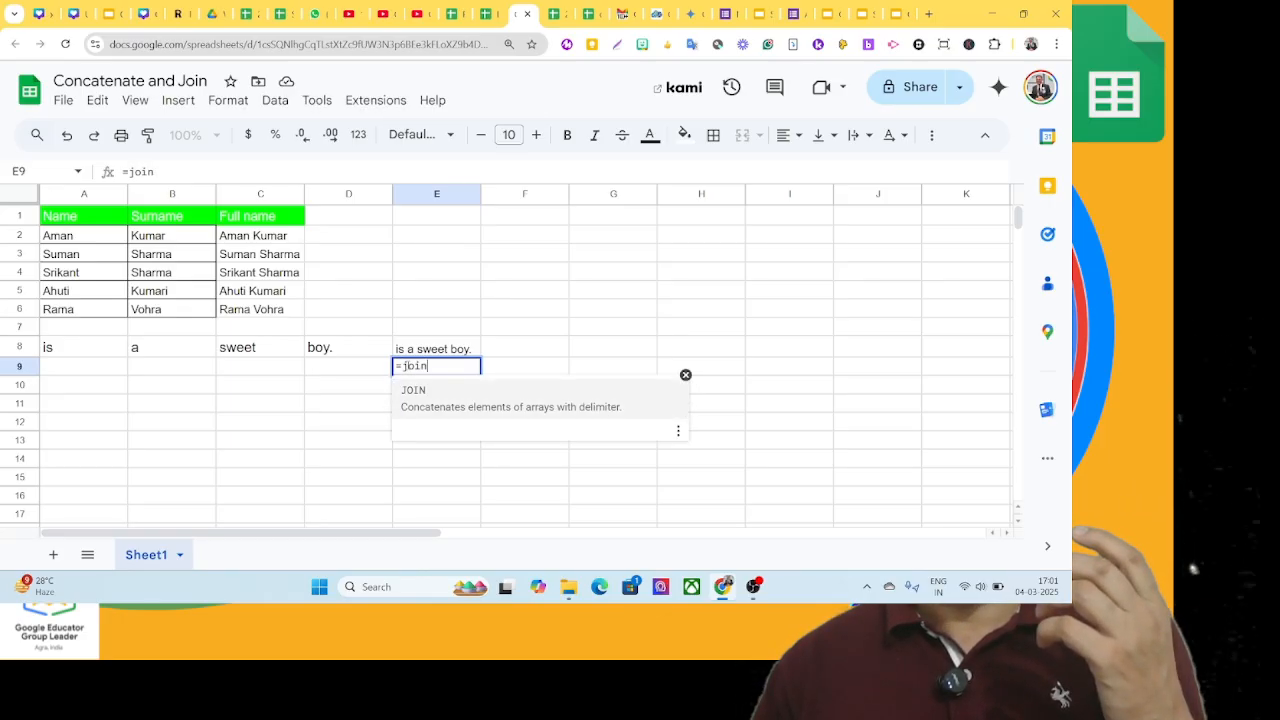
{"action": "key", "text": "Tab"}
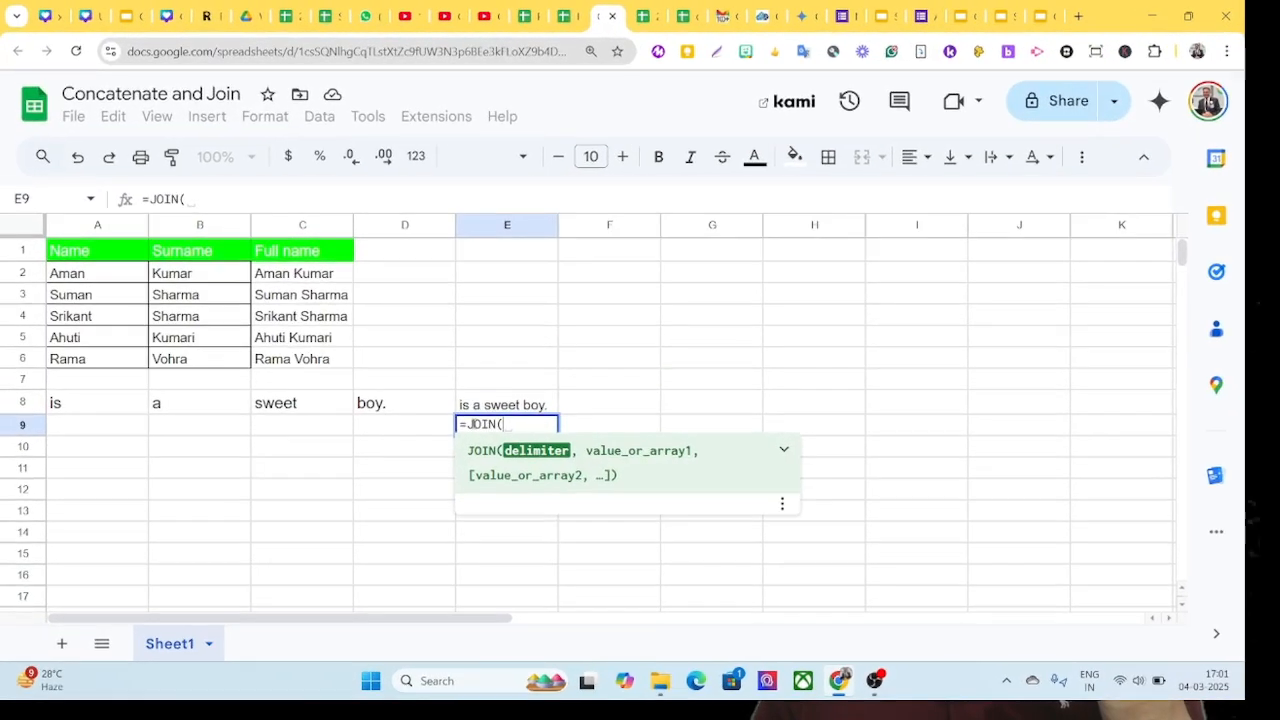
{"action": "type", "text": "\""}
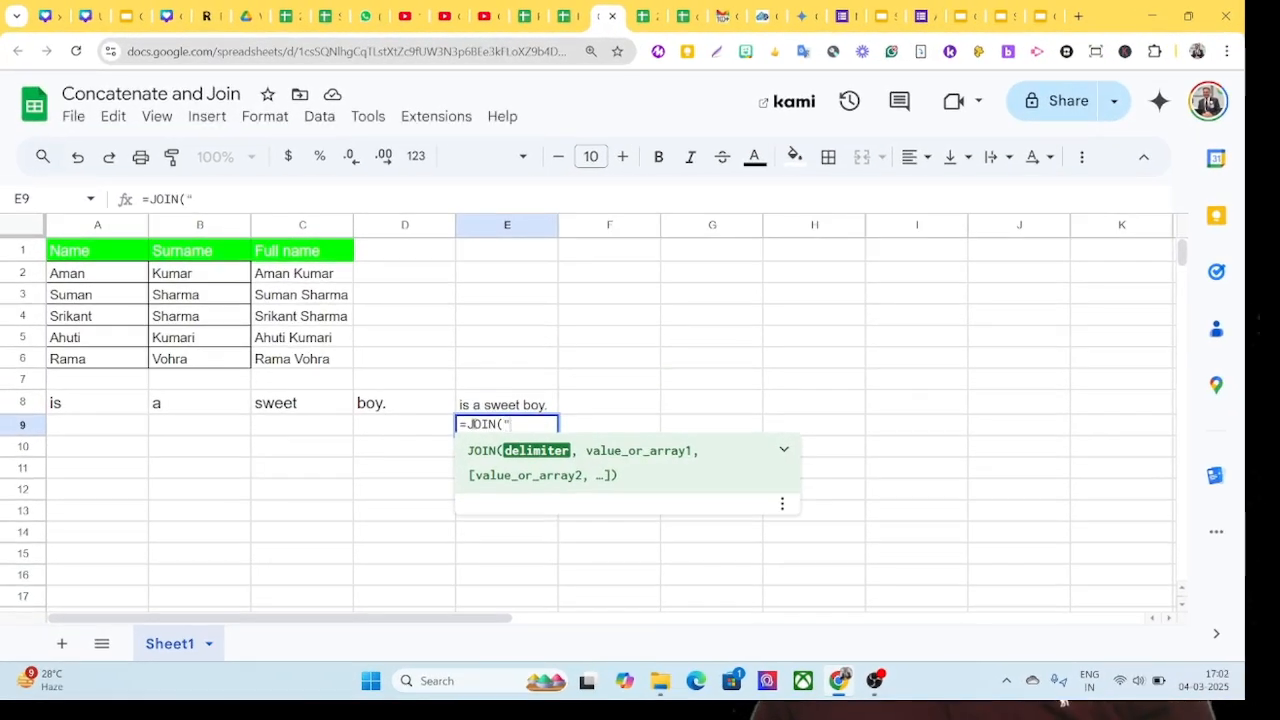
{"action": "type", "text": "-\""}
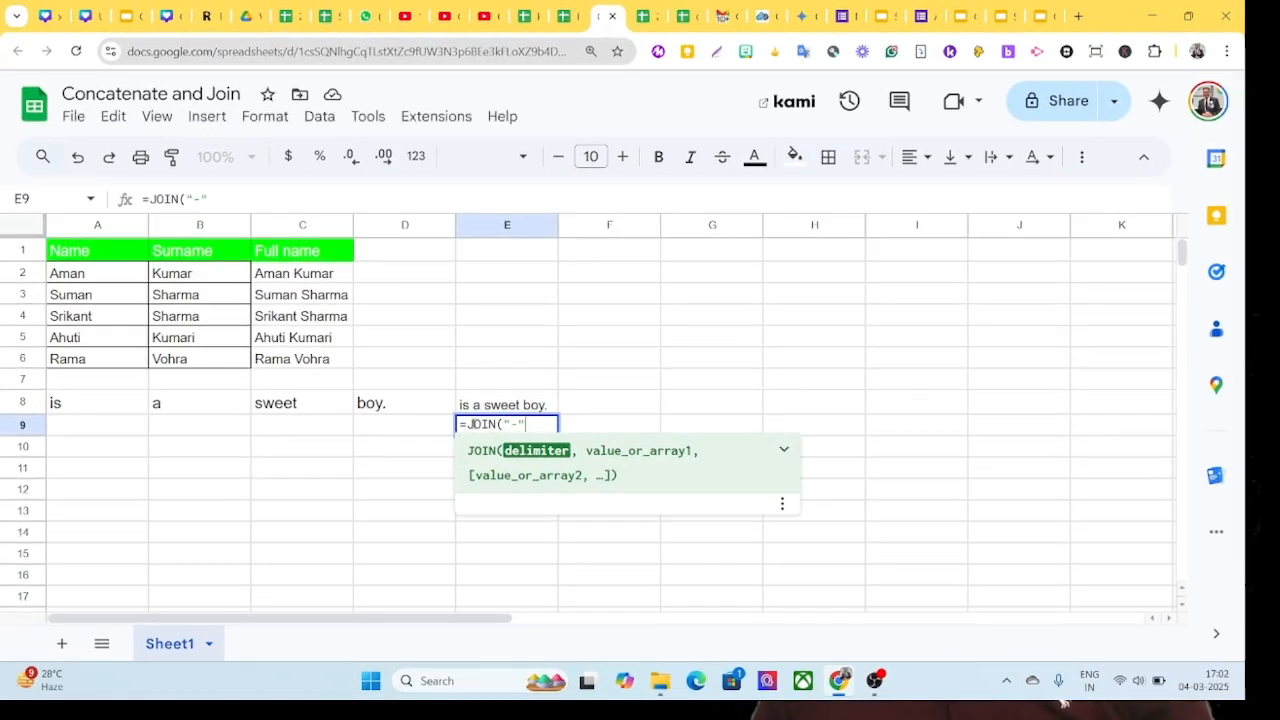
{"action": "type", "text": ","}
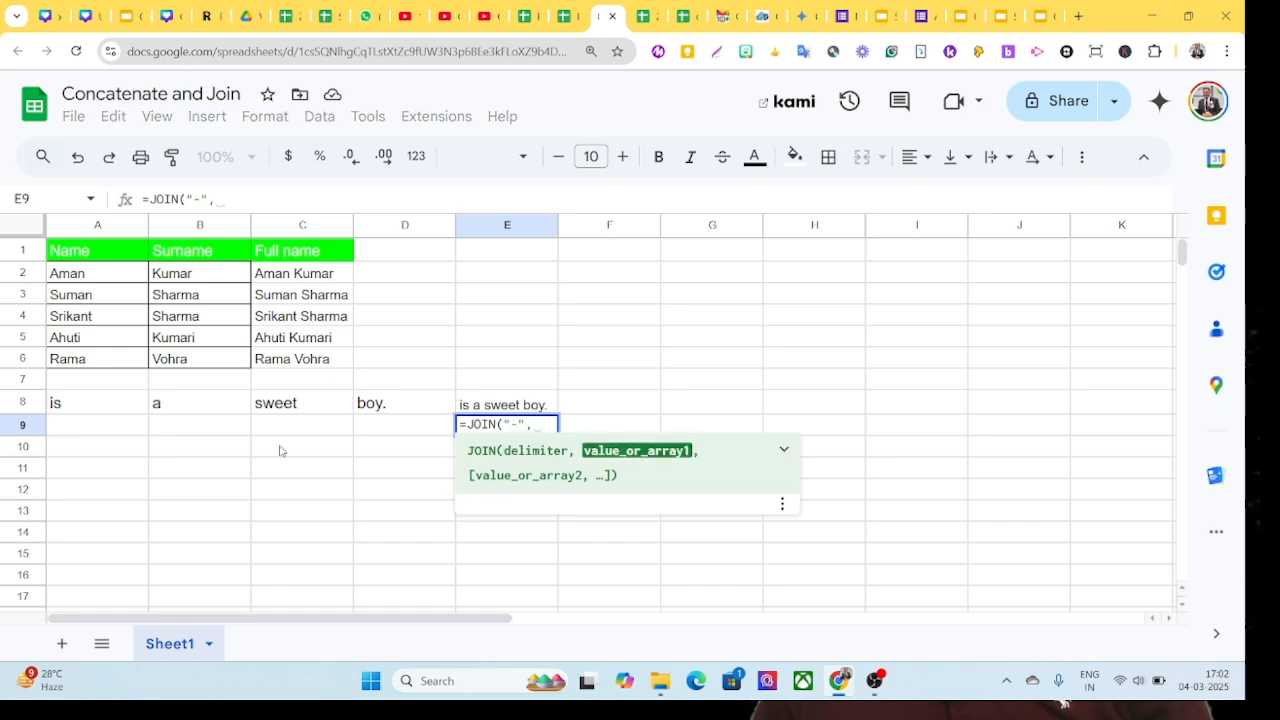
{"action": "left_click_drag", "start_coordinate": [56, 405], "coordinate": [375, 406]}
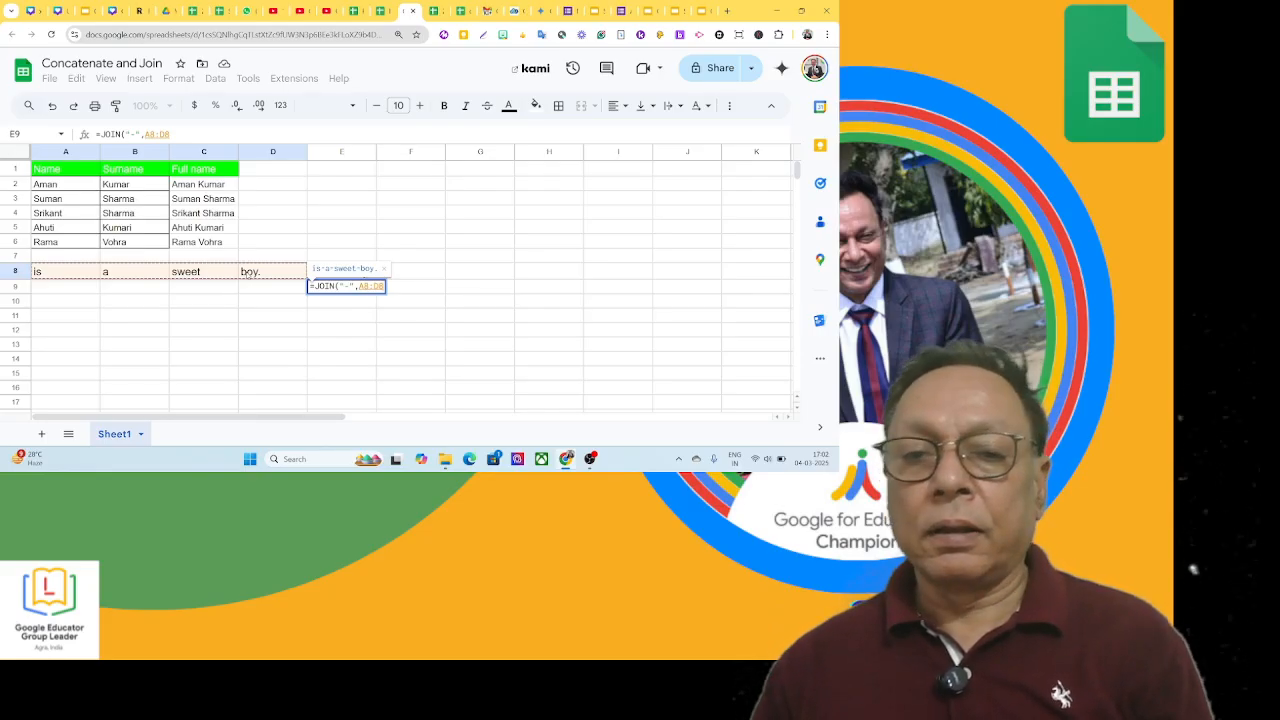
{"action": "type", "text": ")"}
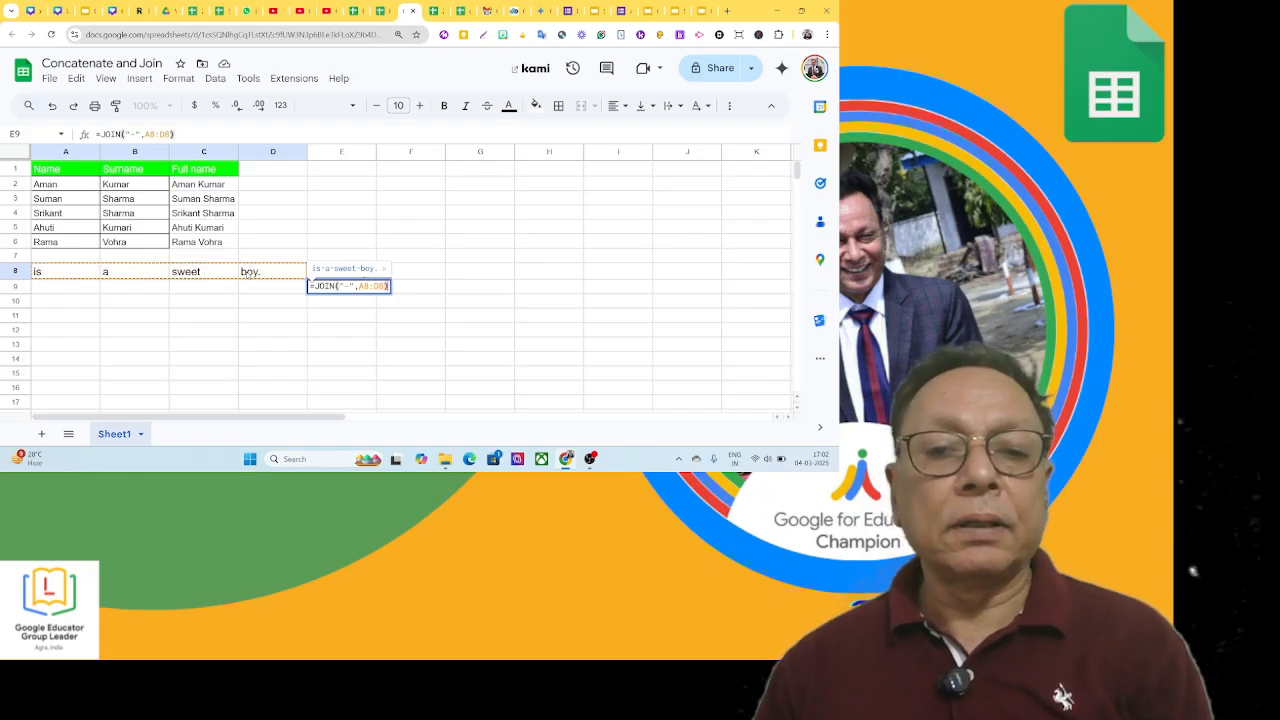
{"action": "key", "text": "Return"}
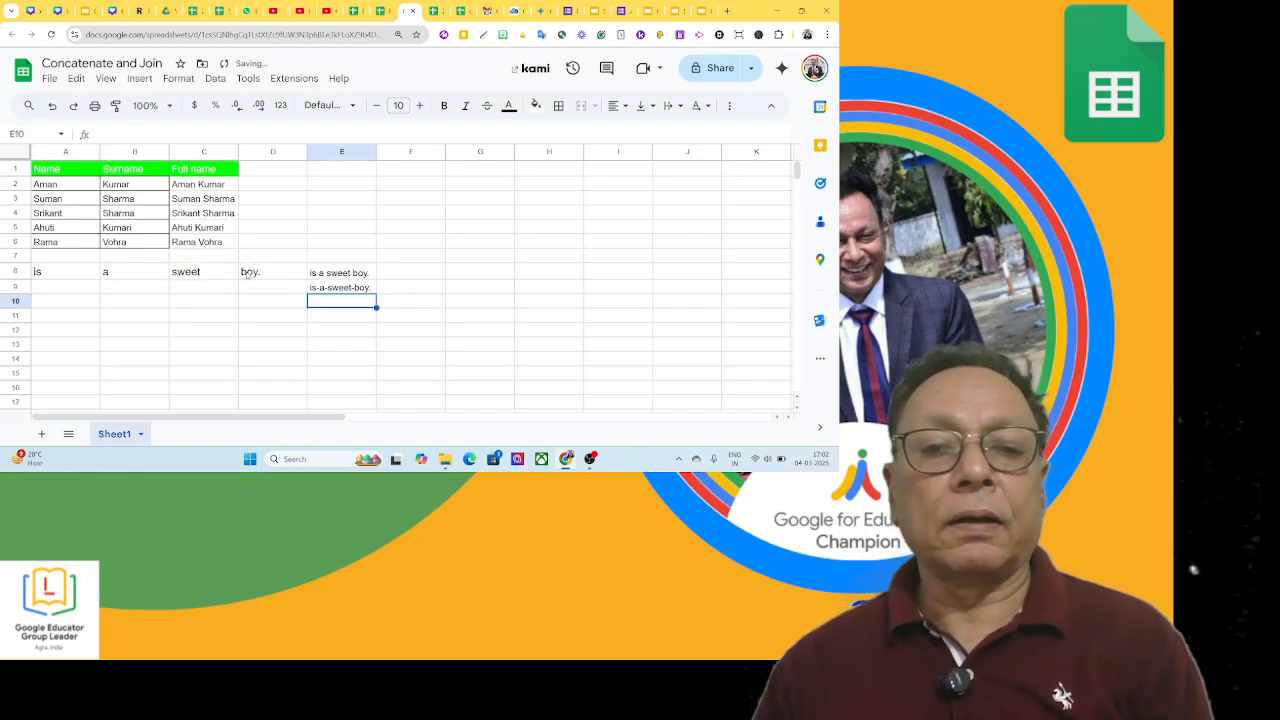